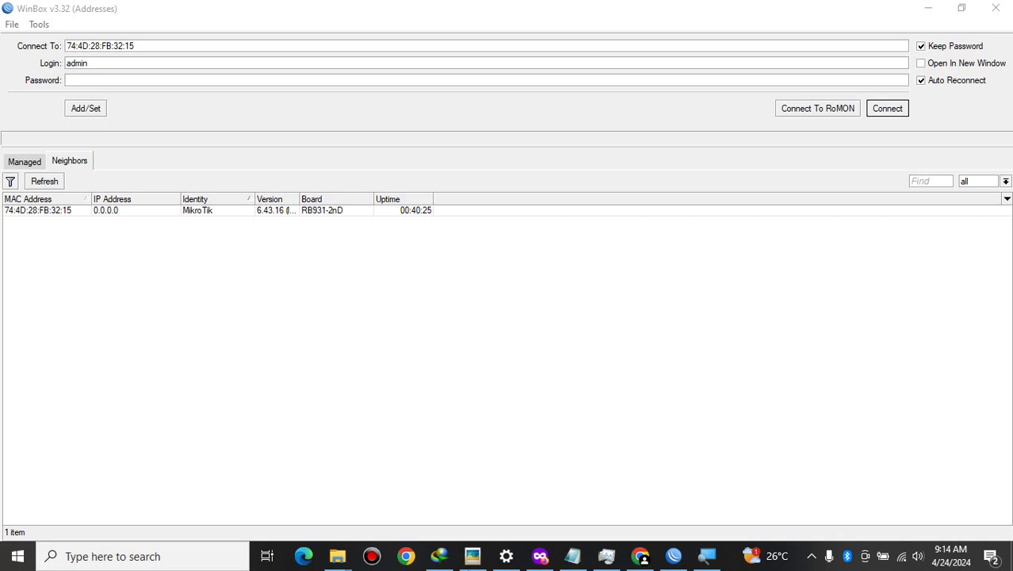
Step: Switch to the network topology screenshot and examine the links between the three routers, their switches and connected devices
{"action": "left_click", "coordinate": [471, 558]}
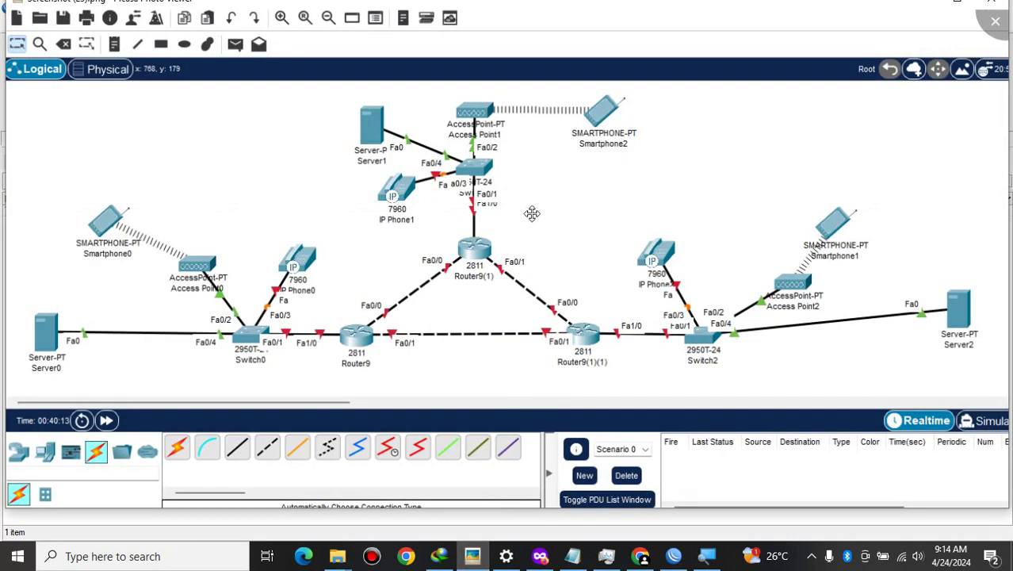
{"action": "scroll", "coordinate": [531, 214], "scroll_direction": "up", "scroll_amount": 5}
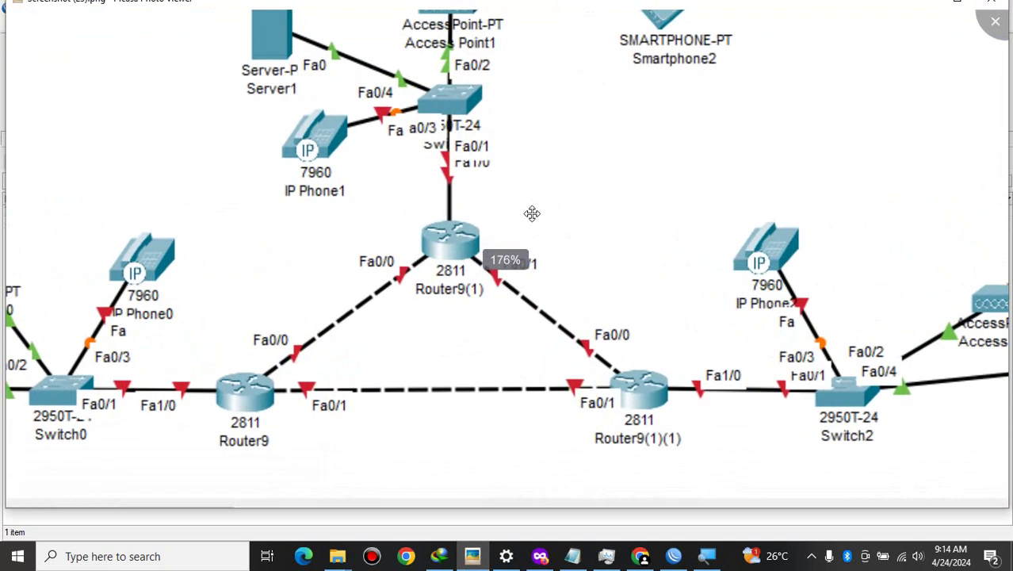
{"action": "left_click_drag", "start_coordinate": [466, 186], "coordinate": [664, 140]}
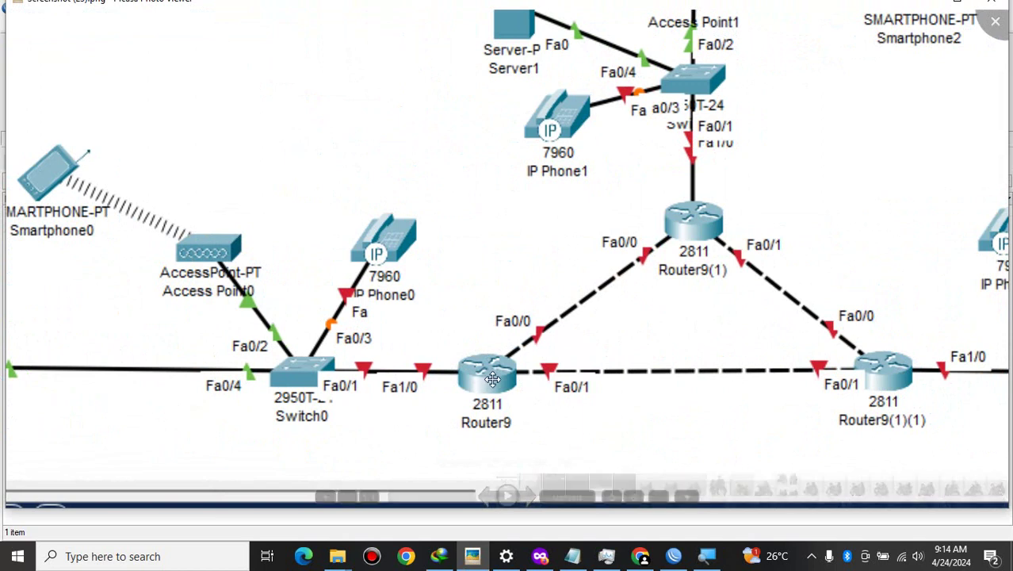
{"action": "left_click_drag", "start_coordinate": [579, 265], "coordinate": [570, 232]}
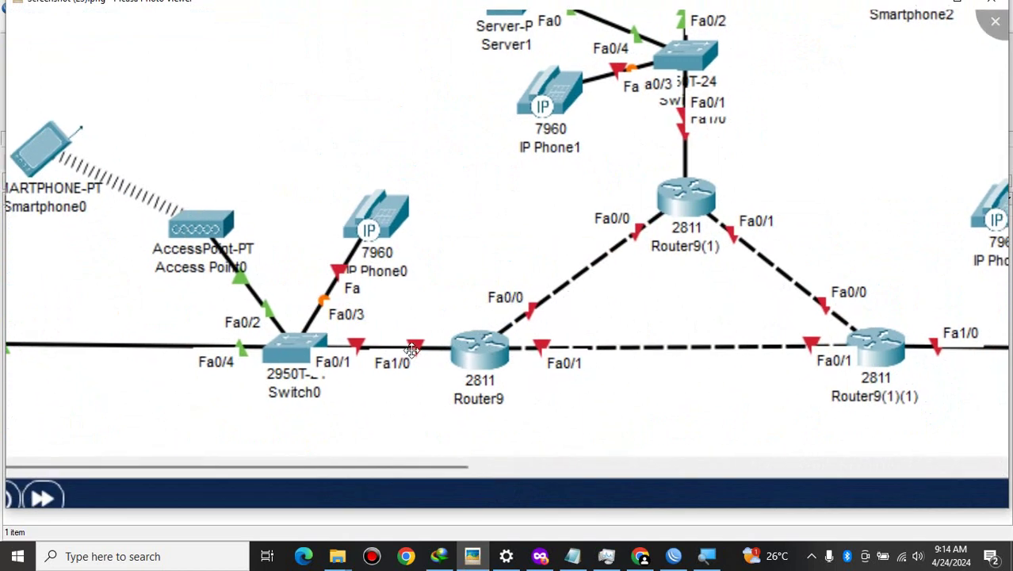
{"action": "left_click_drag", "start_coordinate": [456, 290], "coordinate": [454, 340]}
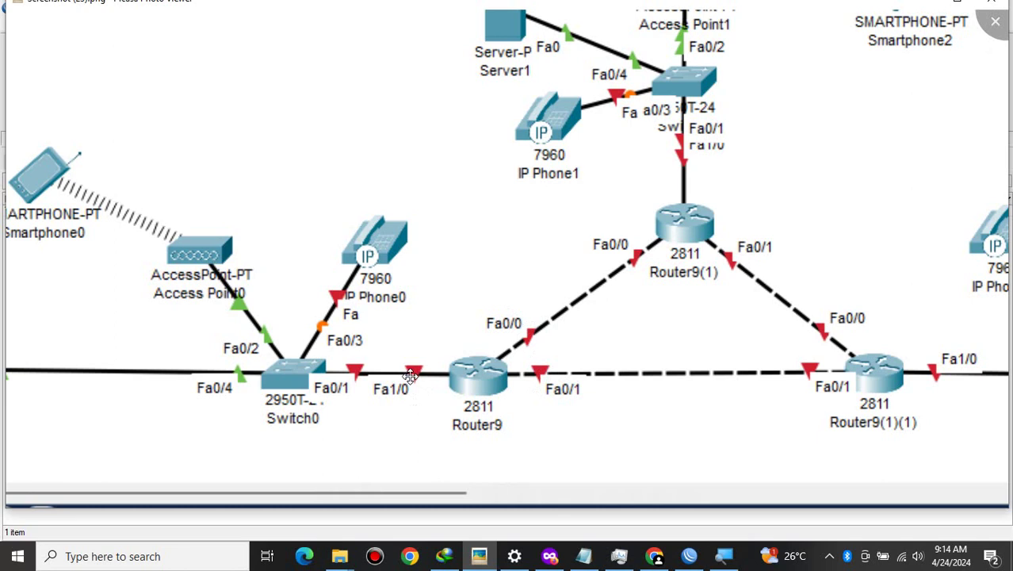
{"action": "left_click_drag", "start_coordinate": [538, 357], "coordinate": [527, 409]}
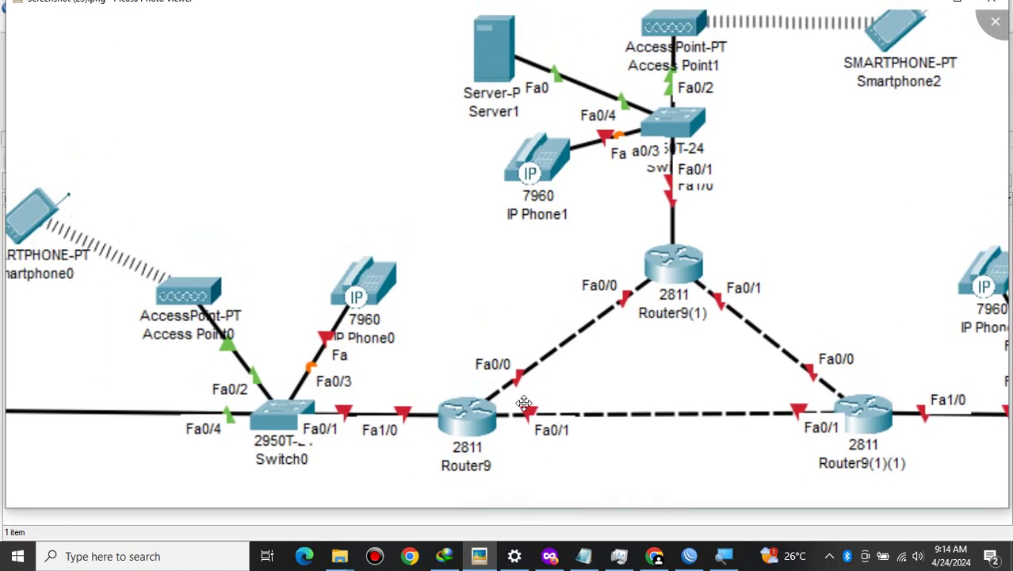
{"action": "scroll", "coordinate": [523, 403], "scroll_direction": "down", "scroll_amount": 3}
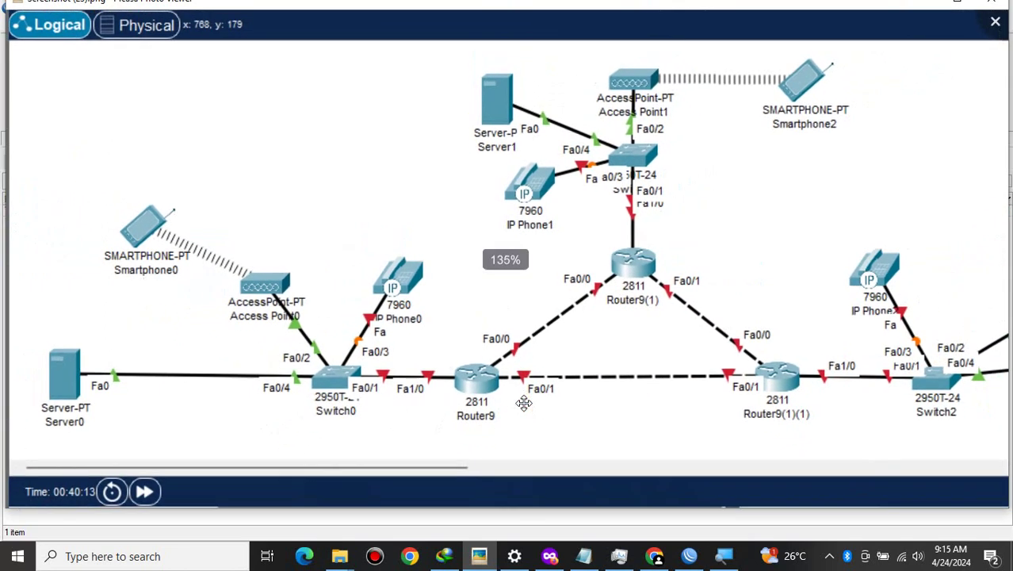
{"action": "left_click_drag", "start_coordinate": [588, 357], "coordinate": [545, 341]}
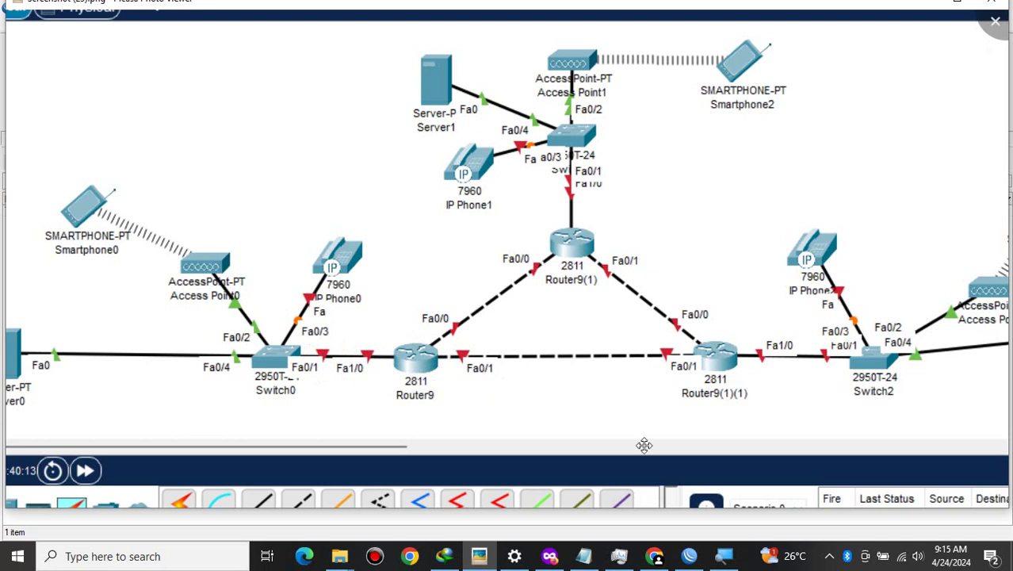
{"action": "mouse_move", "coordinate": [676, 493]}
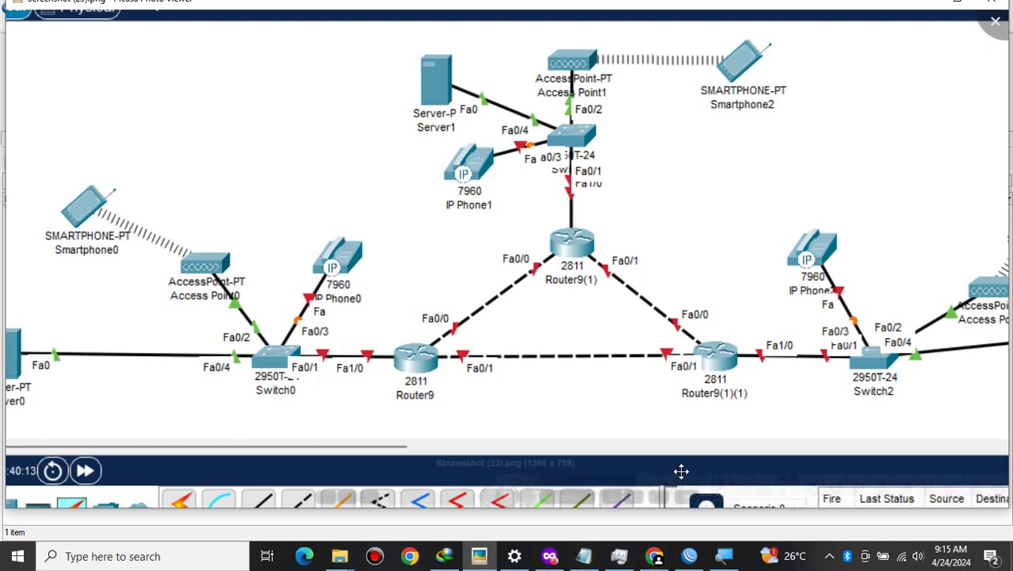
Step: Switch to WinBox and connect to the neighboring MikroTik RB931-2nD router as admin, moving the Address List window aside
{"action": "left_click", "coordinate": [700, 559]}
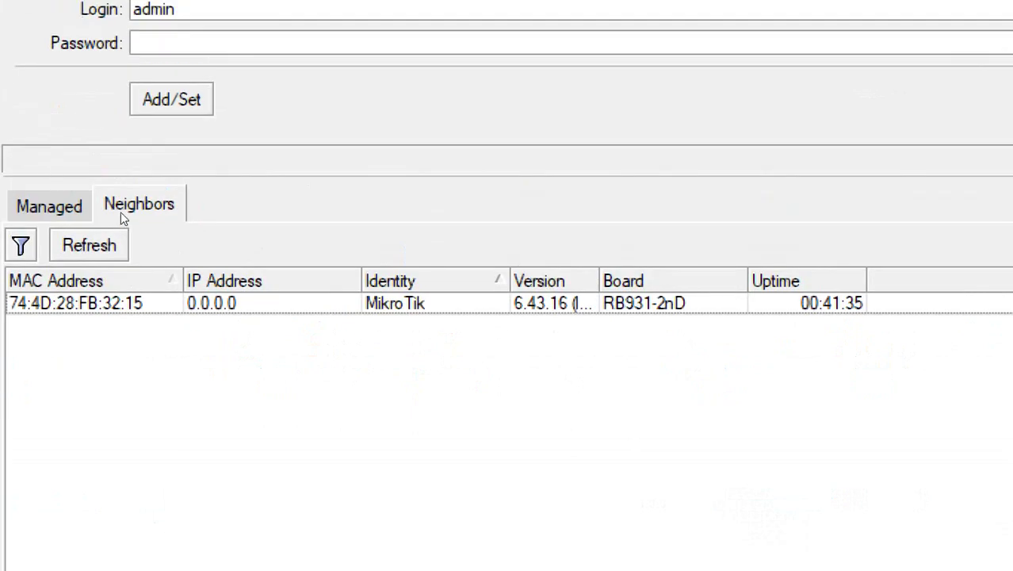
{"action": "left_click", "coordinate": [120, 212]}
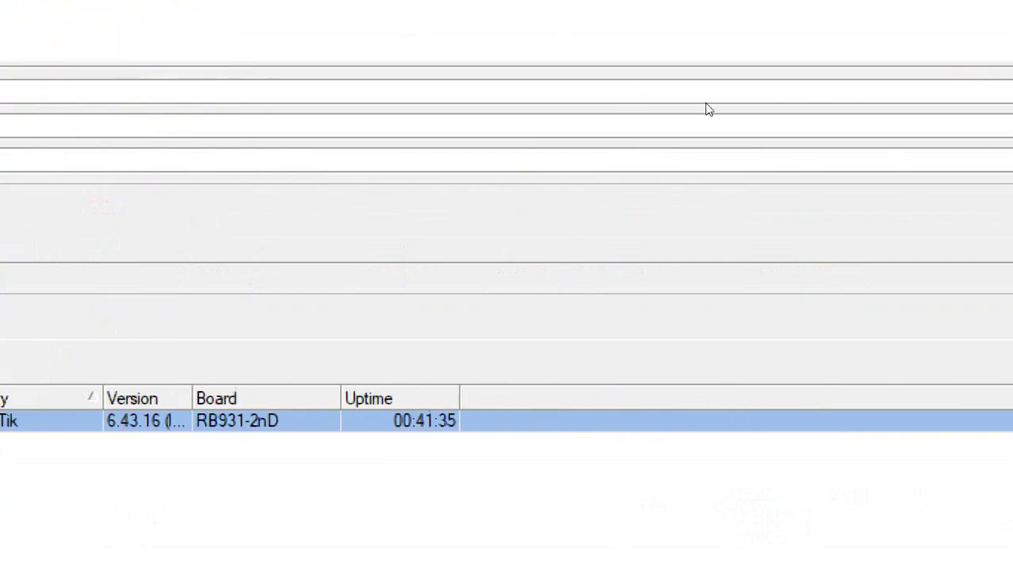
{"action": "key", "text": "Return"}
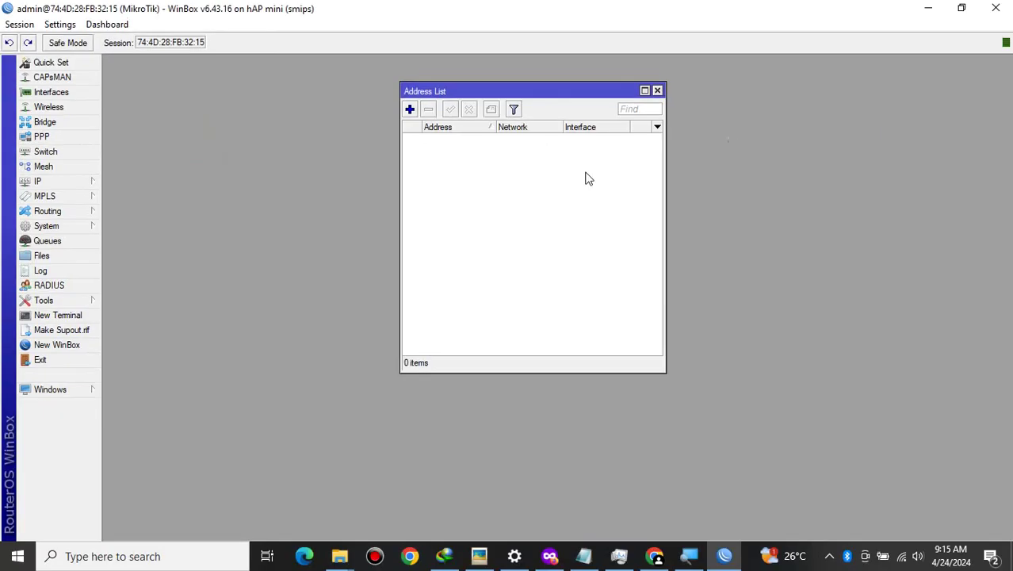
{"action": "left_click_drag", "start_coordinate": [557, 90], "coordinate": [319, 136]}
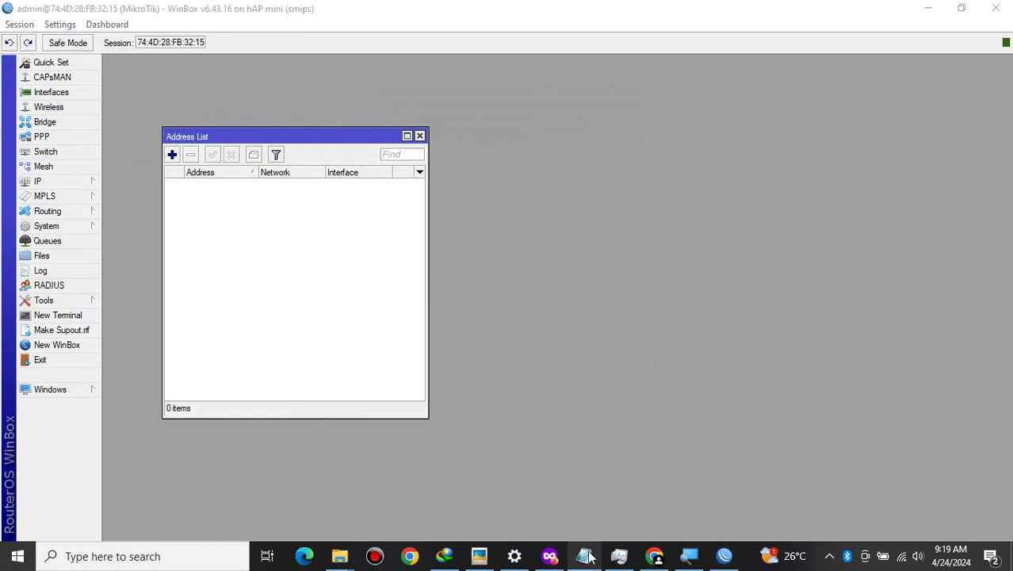
Step: Open a blank Notepad document and start a dashed configuration list with the entries IP and VLAN
{"action": "mouse_move", "coordinate": [584, 555]}
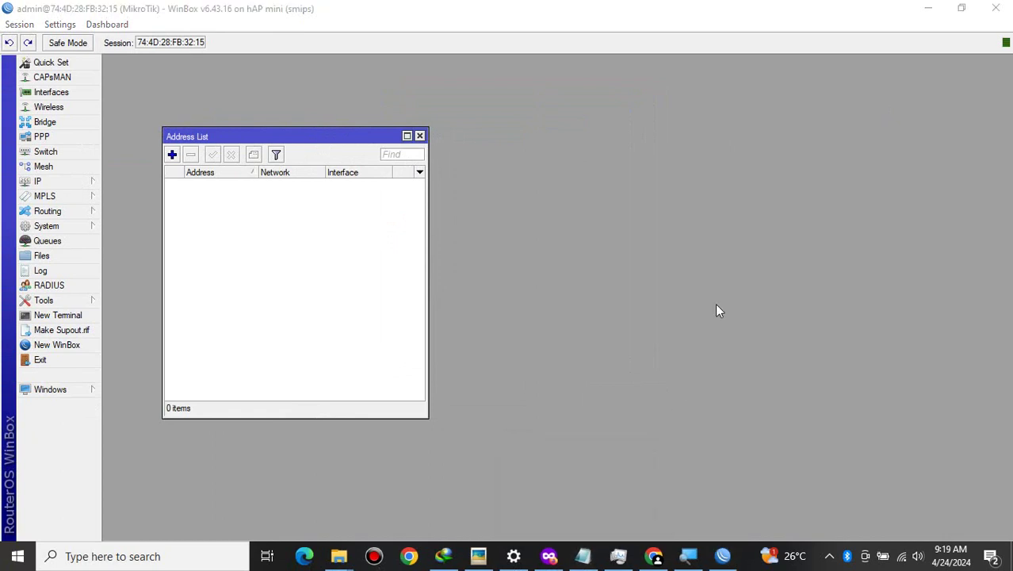
{"action": "key", "text": "super+r"}
{"action": "key", "text": "Return"}
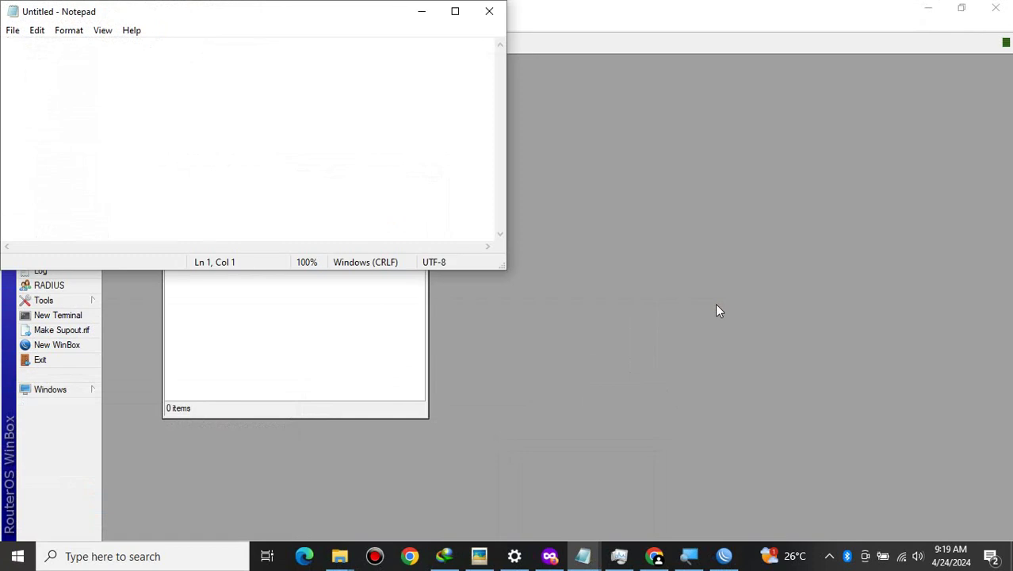
{"action": "type", "text": "IP"}
{"action": "key", "text": "Return"}
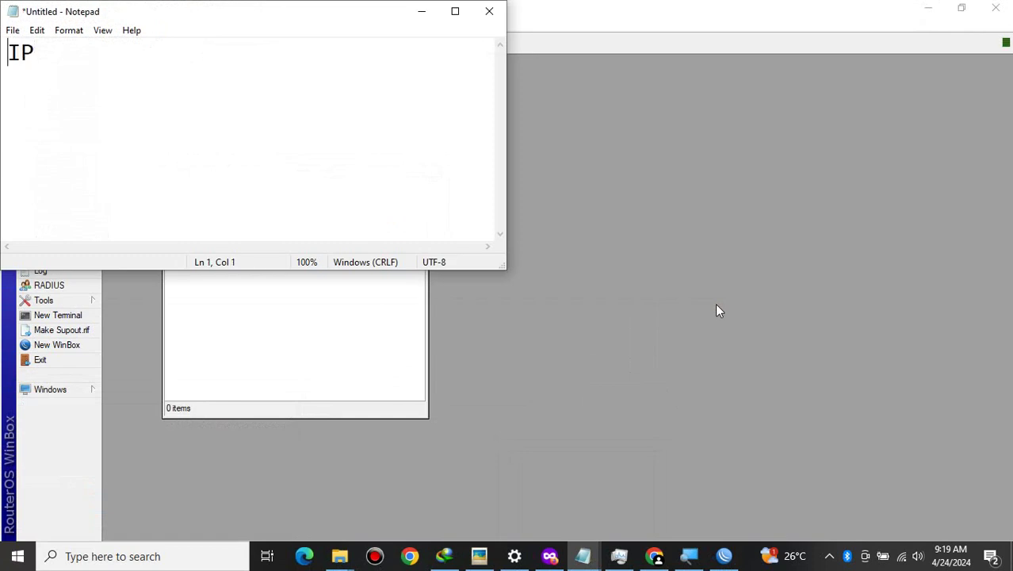
{"action": "type", "text": "-"}
{"action": "key", "text": "Down"}
{"action": "type", "text": "- V"}
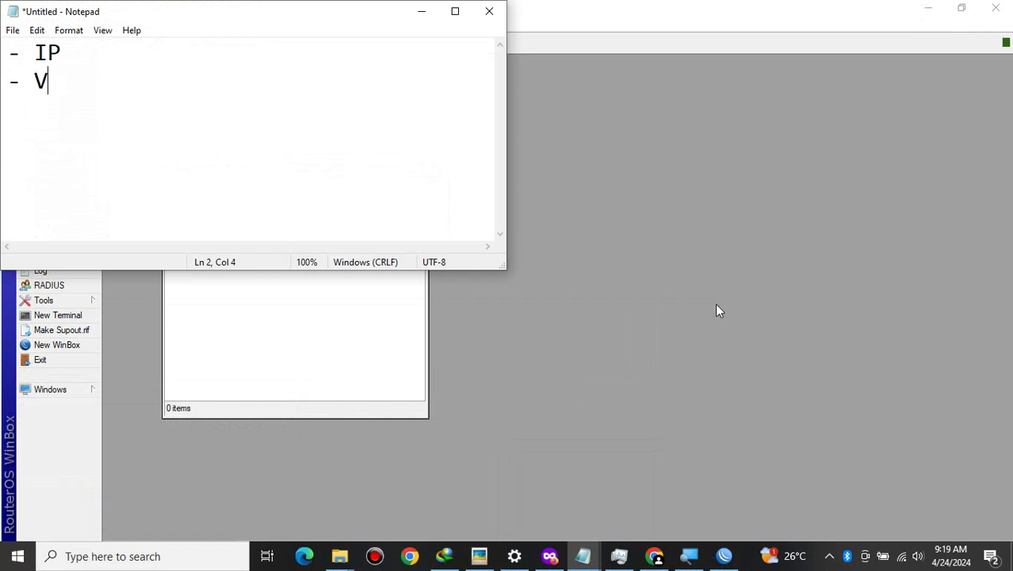
{"action": "type", "text": "LAN"}
{"action": "key", "text": "Return"}
Step: Add DHCP Server, DHCP Client and NAT as further entries in the Notepad list, and return to WinBox
{"action": "type", "text": "- DHCP"}
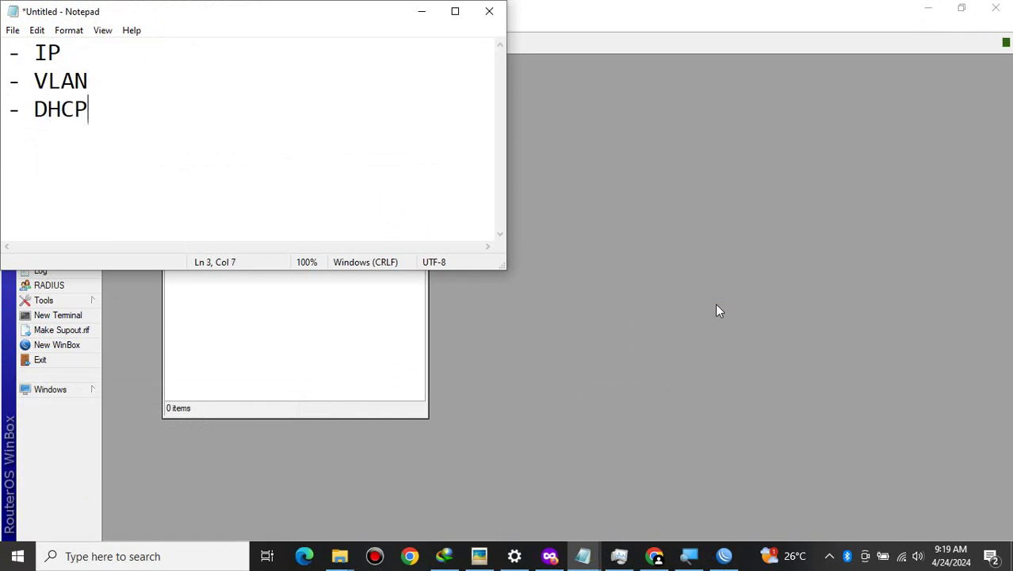
{"action": "type", "text": " Server"}
{"action": "key", "text": "Return"}
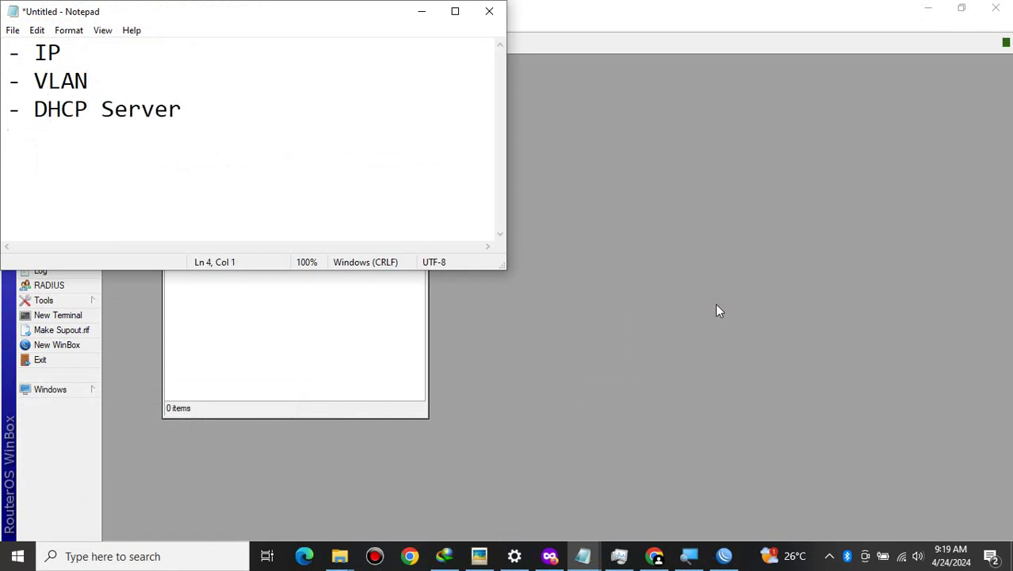
{"action": "type", "text": "- DHCP Clien"}
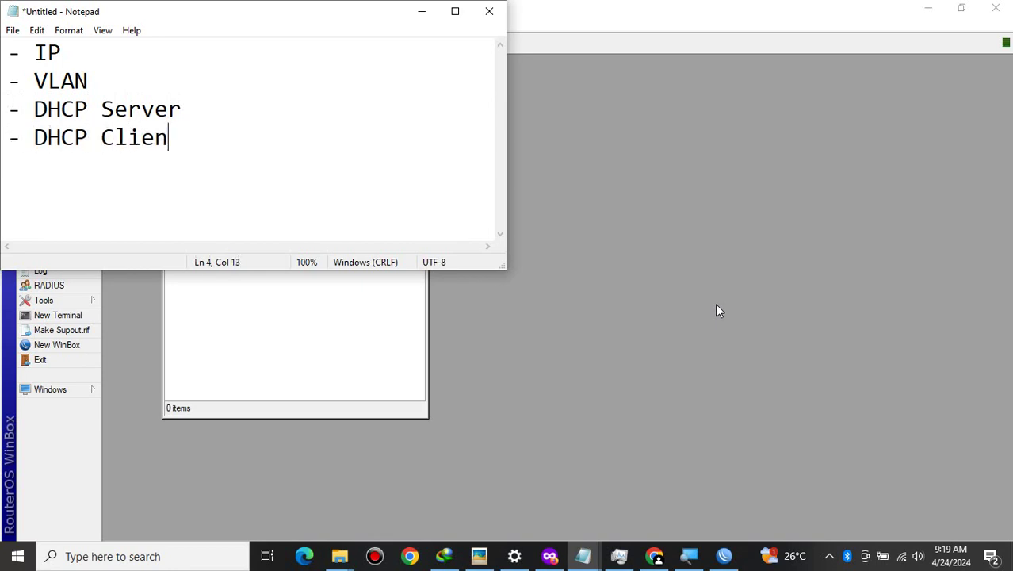
{"action": "type", "text": "t"}
{"action": "key", "text": "Return"}
{"action": "type", "text": "- NAT"}
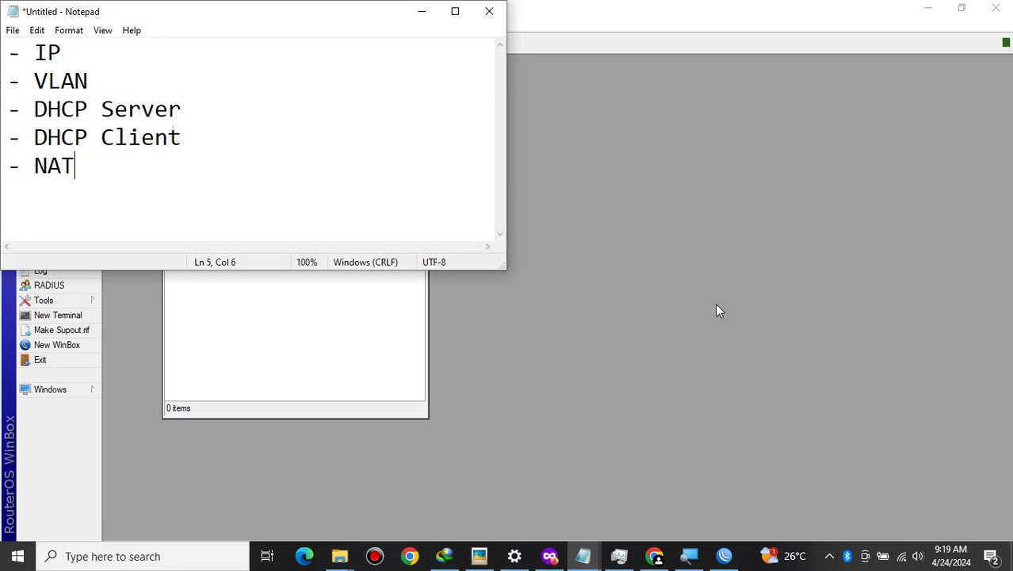
{"action": "left_click", "coordinate": [357, 336]}
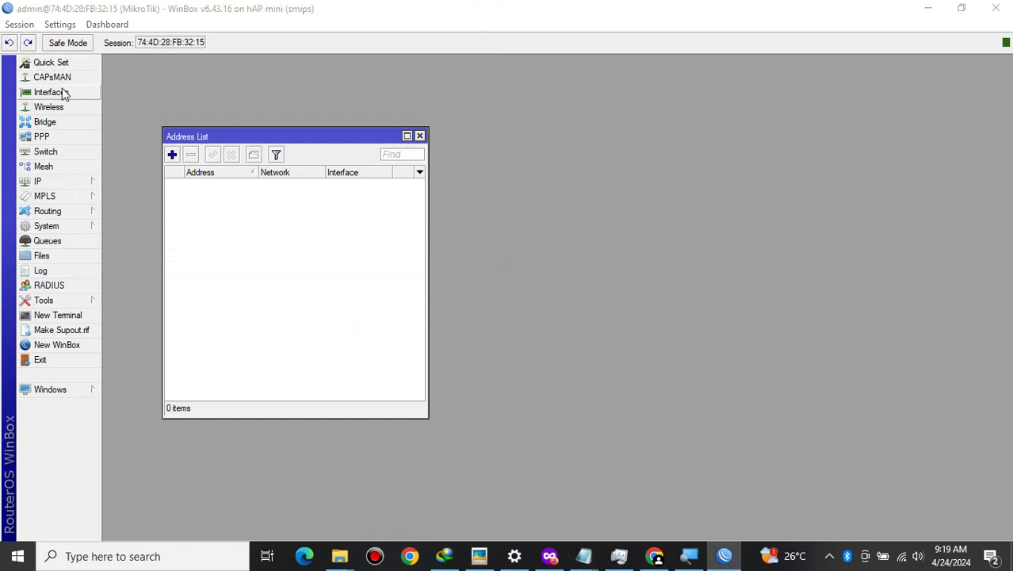
Step: Move the VLAN entry above IP in the Notepad list, and minimize Notepad to return to WinBox
{"action": "key", "text": "alt+Tab"}
{"action": "key", "text": "Up"}
{"action": "key", "text": "Up"}
{"action": "key", "text": "Up"}
{"action": "key", "text": "Home"}
{"action": "key", "text": "shift+End"}
{"action": "key", "text": "ctrl+c"}
{"action": "key", "text": "Delete"}
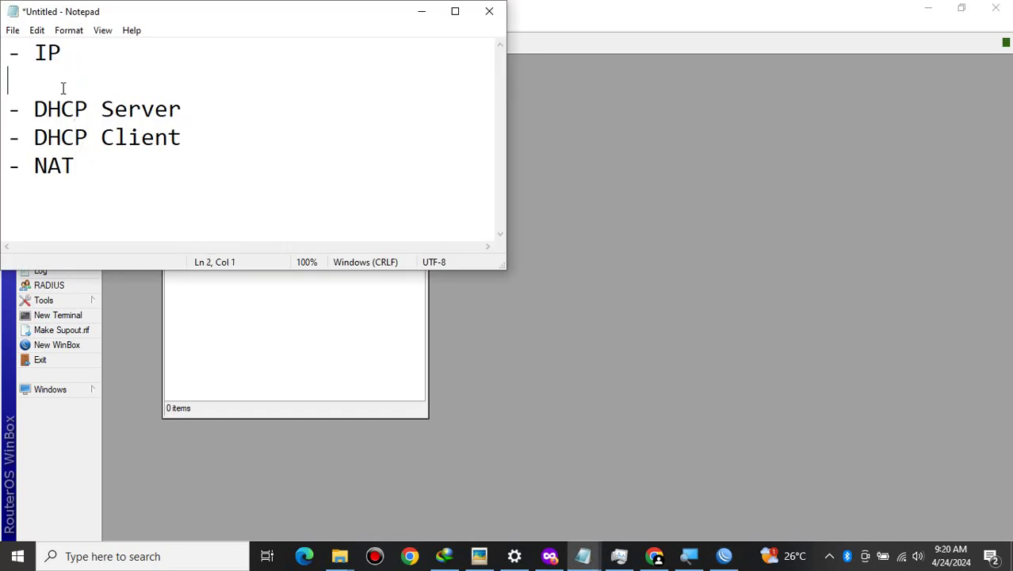
{"action": "key", "text": "Up"}
{"action": "key", "text": "Return"}
{"action": "key", "text": "Up"}
{"action": "key", "text": "ctrl+v"}
{"action": "key", "text": "Down"}
{"action": "key", "text": "Down"}
{"action": "key", "text": "BackSpace"}
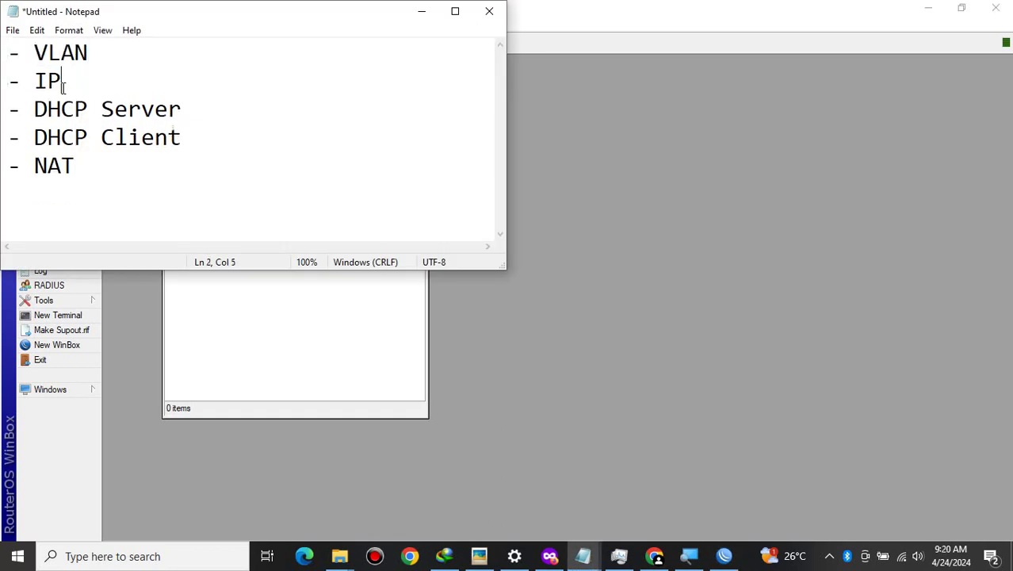
{"action": "left_click", "coordinate": [421, 11]}
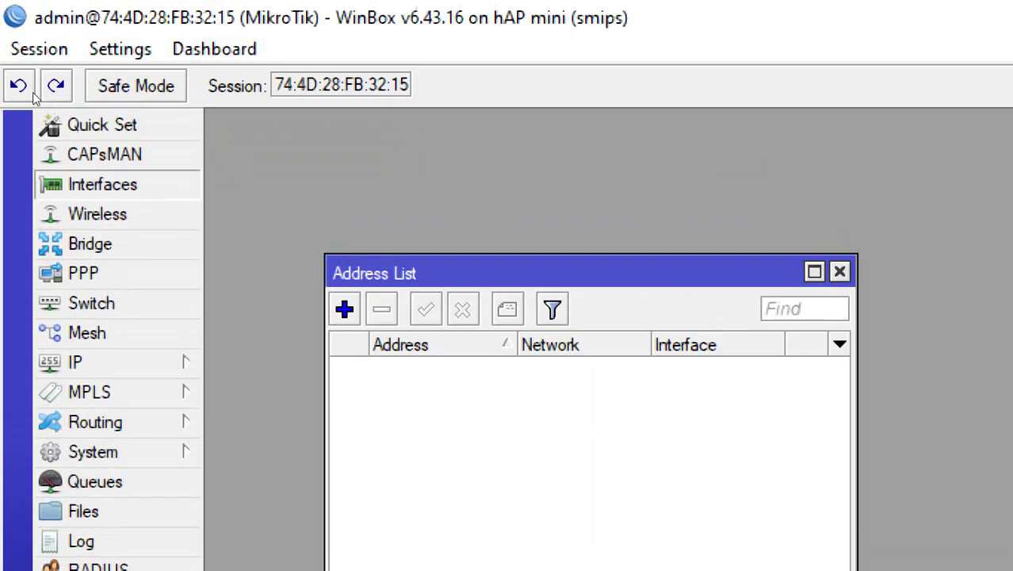
Step: Open the router's interface list and go through the ether1, ether2 and ether3 ports
{"action": "left_click", "coordinate": [99, 184]}
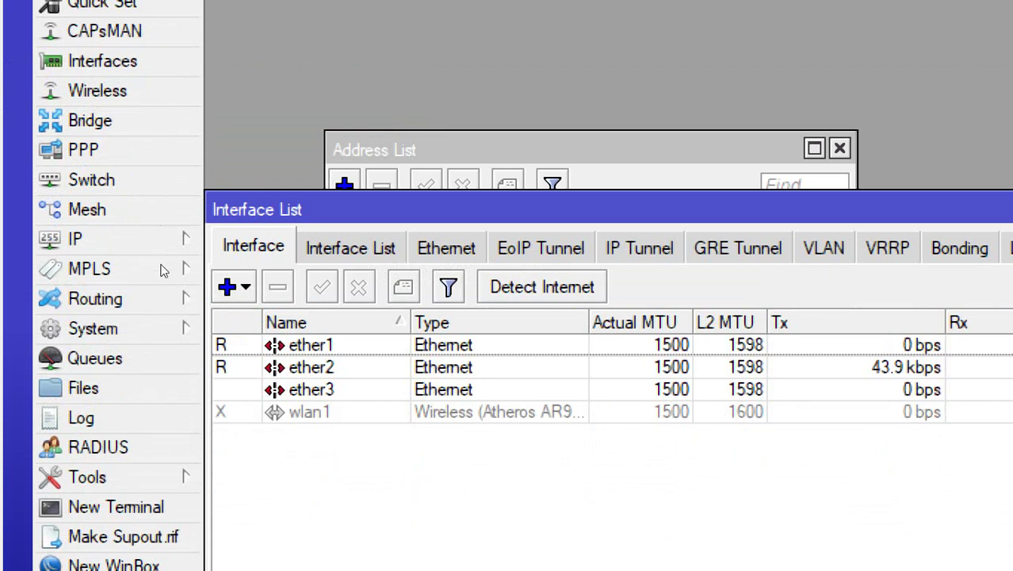
{"action": "key", "text": "Up"}
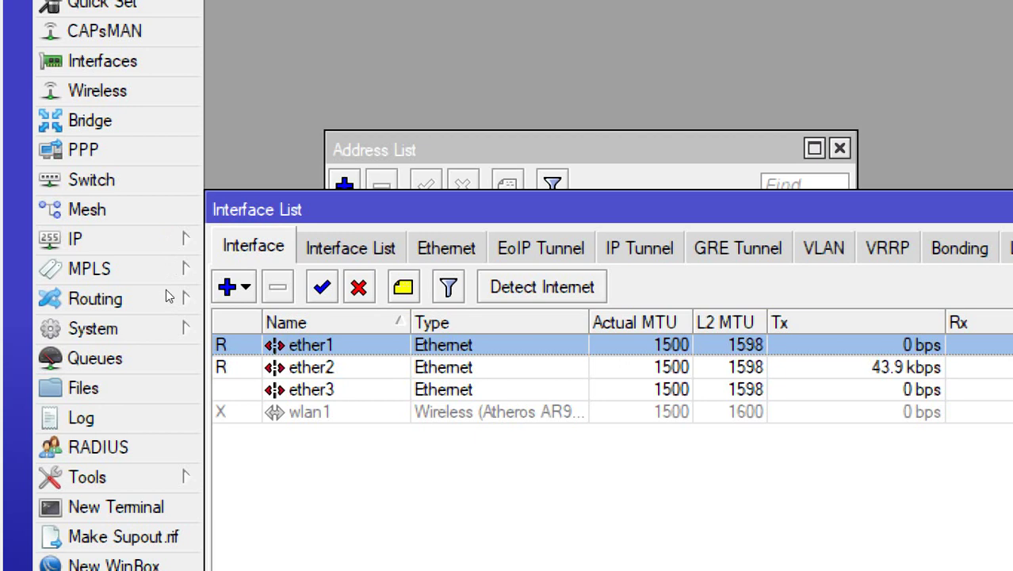
{"action": "key", "text": "Down"}
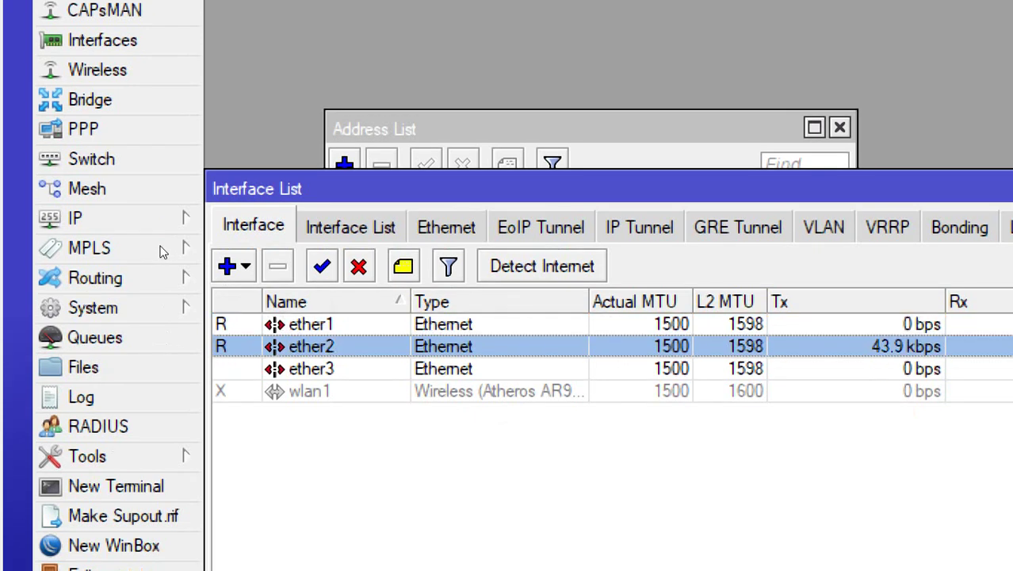
{"action": "key", "text": "Down"}
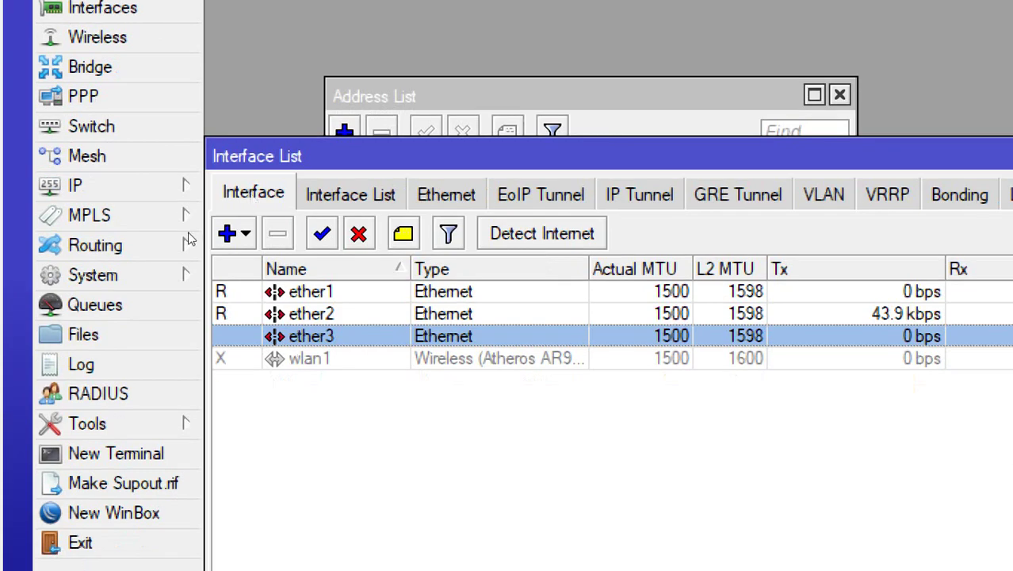
{"action": "key", "text": "Up"}
{"action": "key", "text": "Up"}
{"action": "key", "text": "Down"}
{"action": "key", "text": "Down"}
{"action": "key", "text": "shift+F10"}
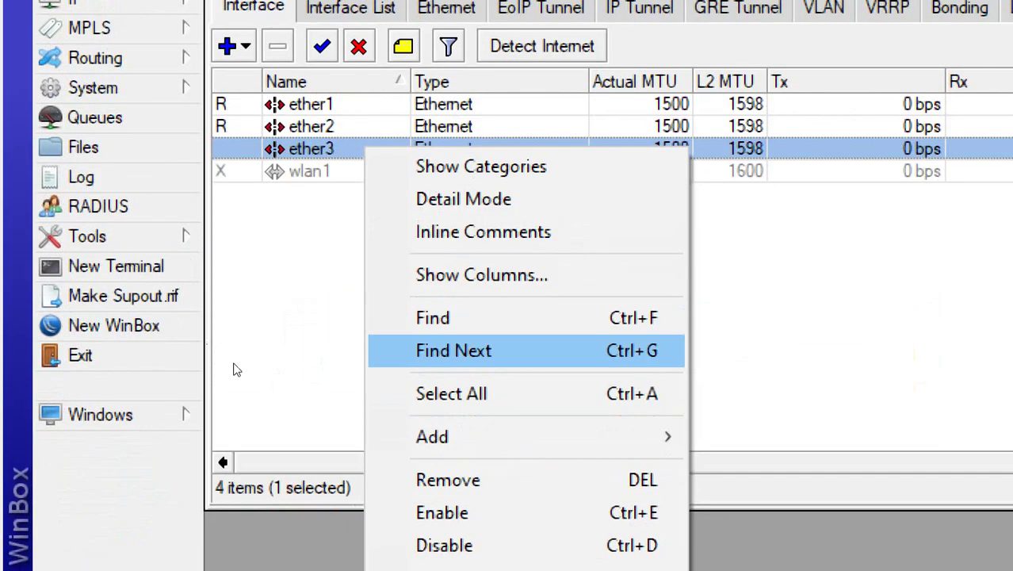
{"action": "left_click", "coordinate": [413, 363]}
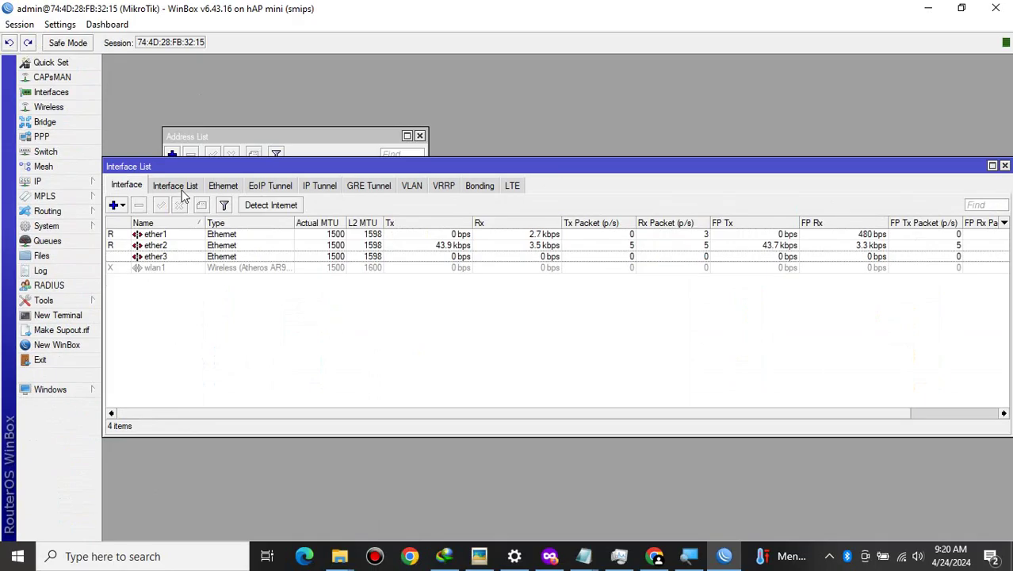
Step: Add a VLAN interface on ether3, keeping the name vlan1 and VLAN ID 1, and apply it
{"action": "left_click", "coordinate": [182, 190]}
{"action": "left_click", "coordinate": [143, 187]}
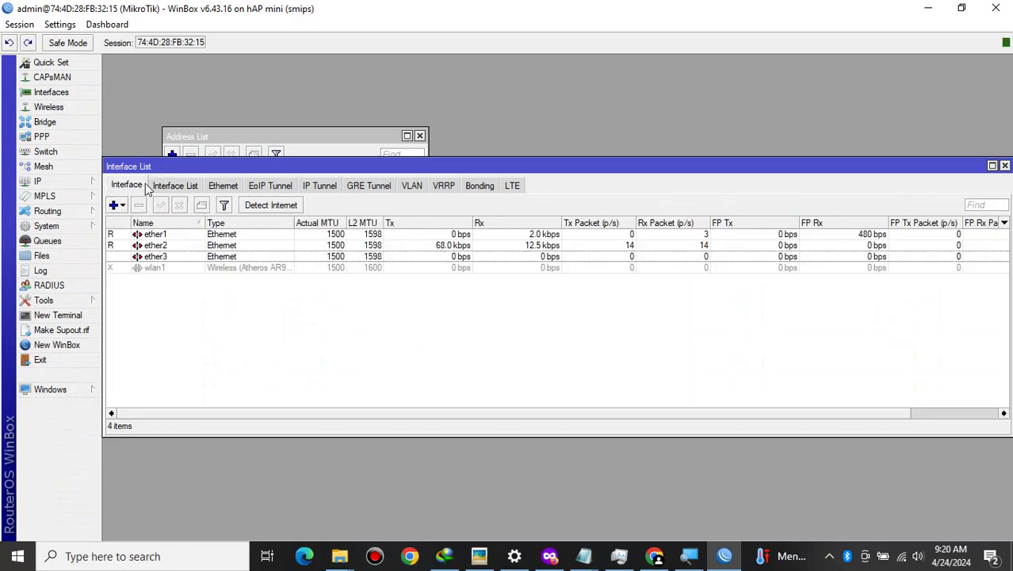
{"action": "left_click", "coordinate": [123, 206]}
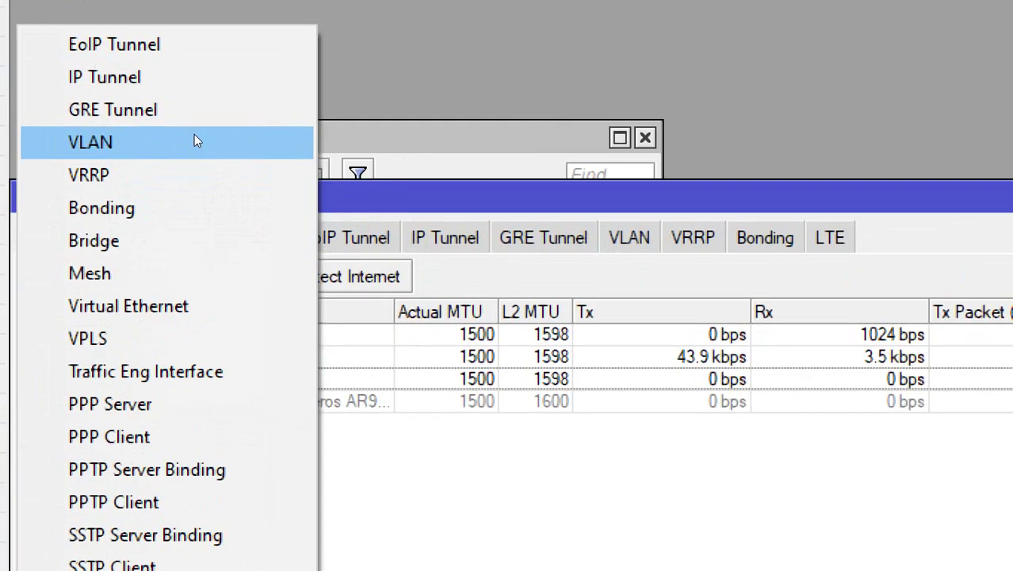
{"action": "left_click", "coordinate": [194, 138]}
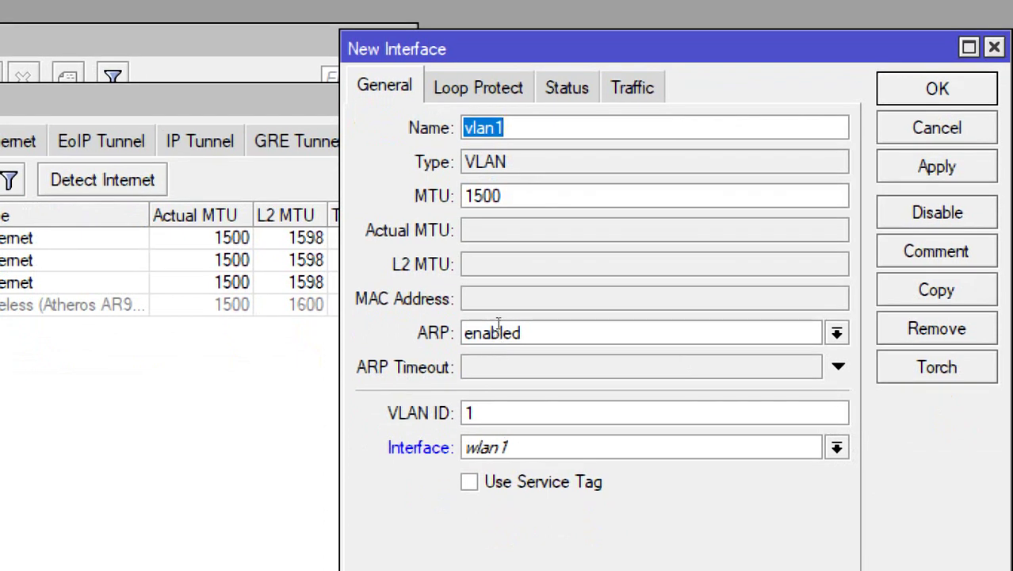
{"action": "key", "text": "Tab"}
{"action": "key", "text": "Tab"}
{"action": "key", "text": "Tab"}
{"action": "key", "text": "Tab"}
{"action": "key", "text": "alt+Down"}
{"action": "key", "text": "Up"}
{"action": "key", "text": "Up"}
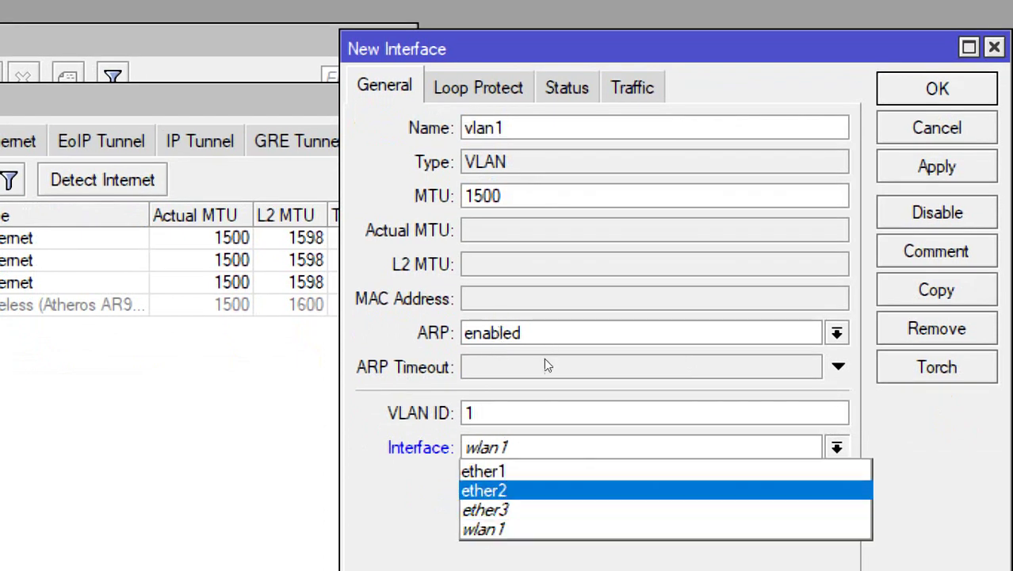
{"action": "key", "text": "Down"}
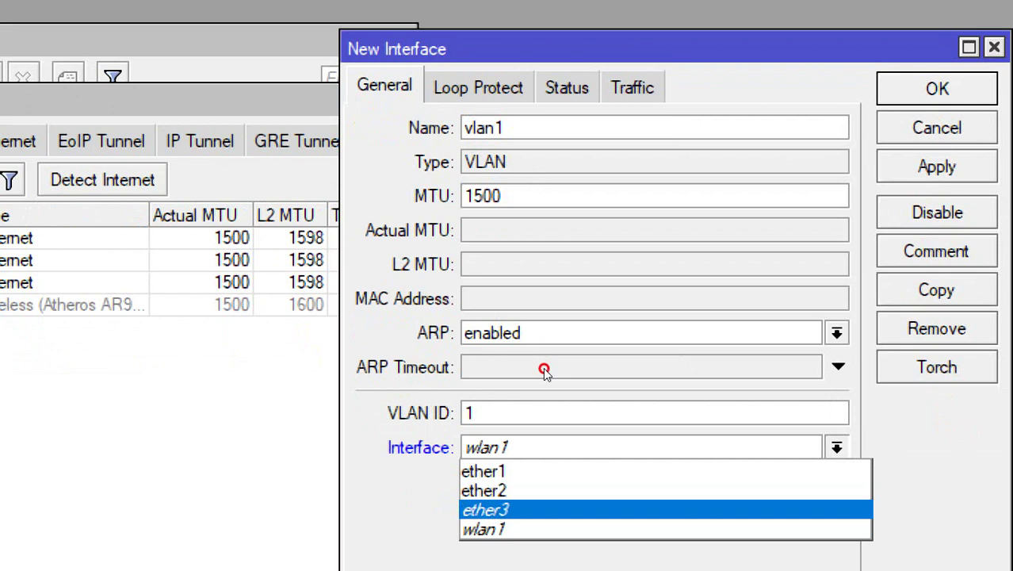
{"action": "key", "text": "Return"}
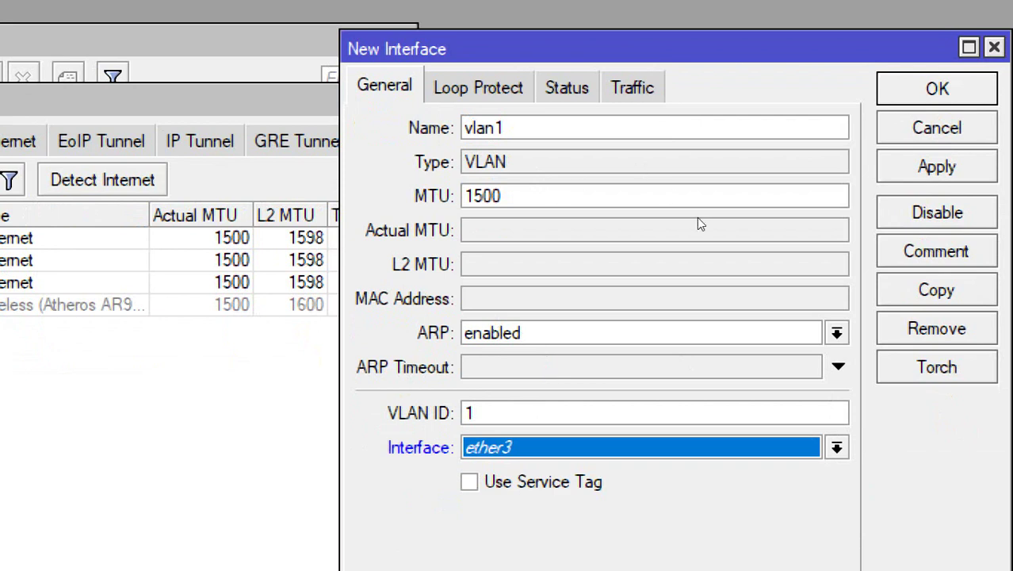
{"action": "key", "text": "alt+a"}
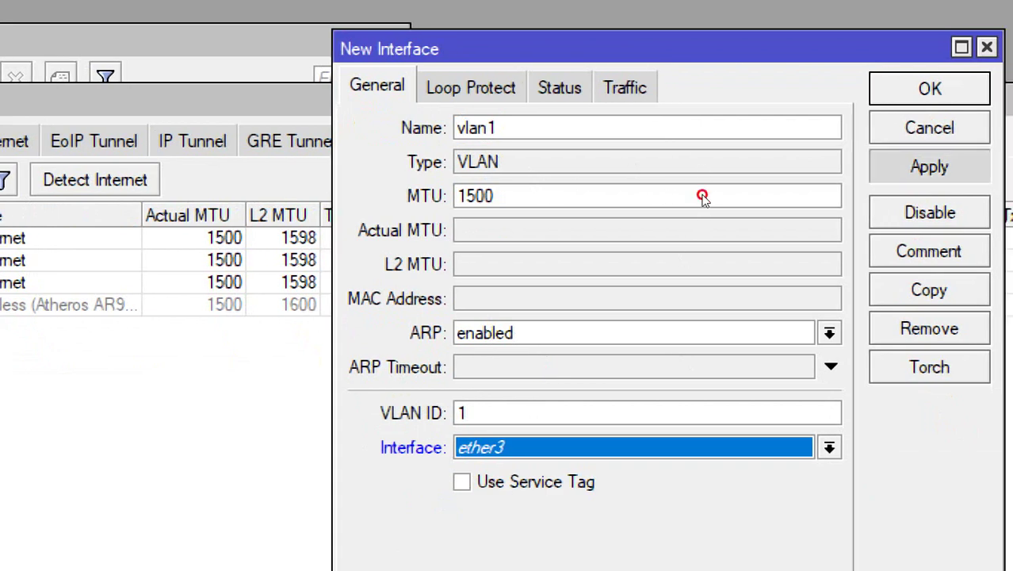
Step: Copy the vlan1 interface as vlan2 with VLAN ID 2 on ether3, and save both VLAN interfaces
{"action": "key", "text": "alt+c"}
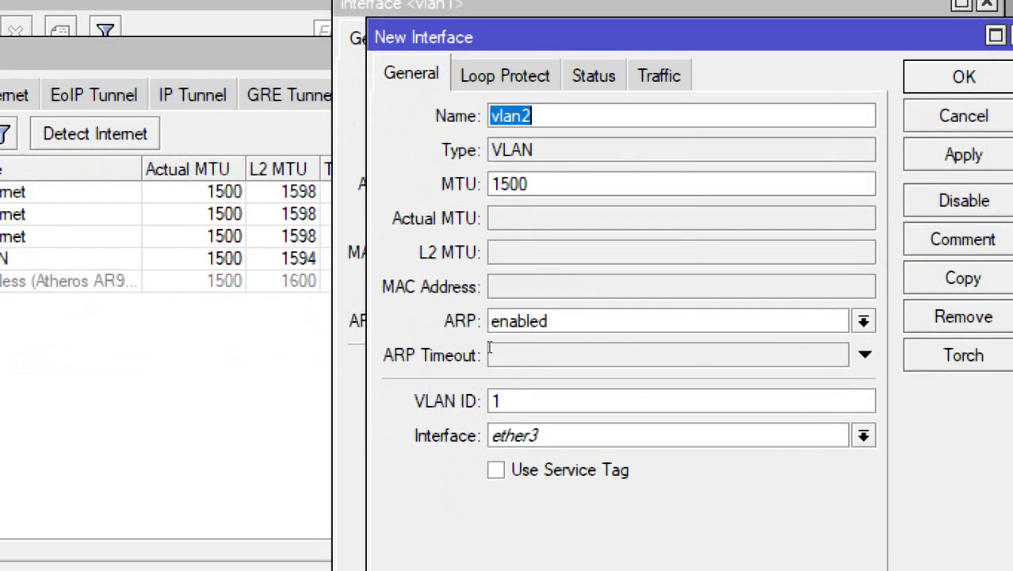
{"action": "left_click", "coordinate": [491, 445]}
{"action": "key", "text": "BackSpace"}
{"action": "type", "text": "2"}
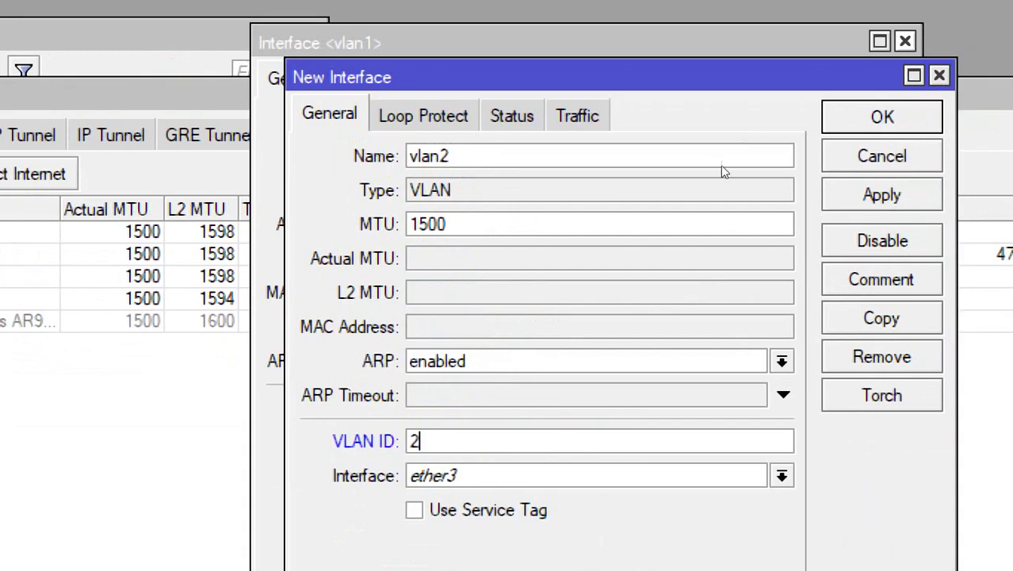
{"action": "key", "text": "Return"}
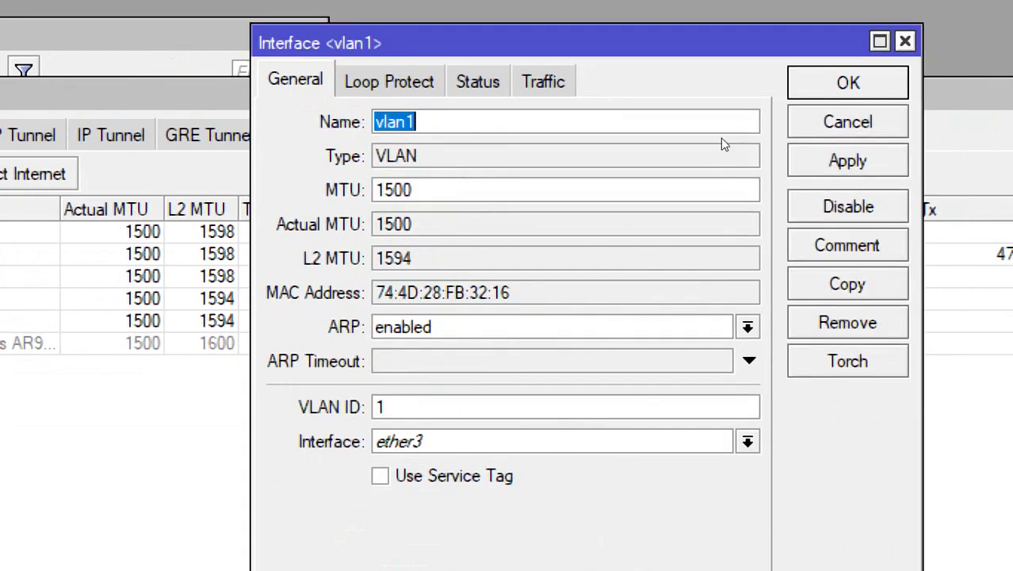
{"action": "key", "text": "Return"}
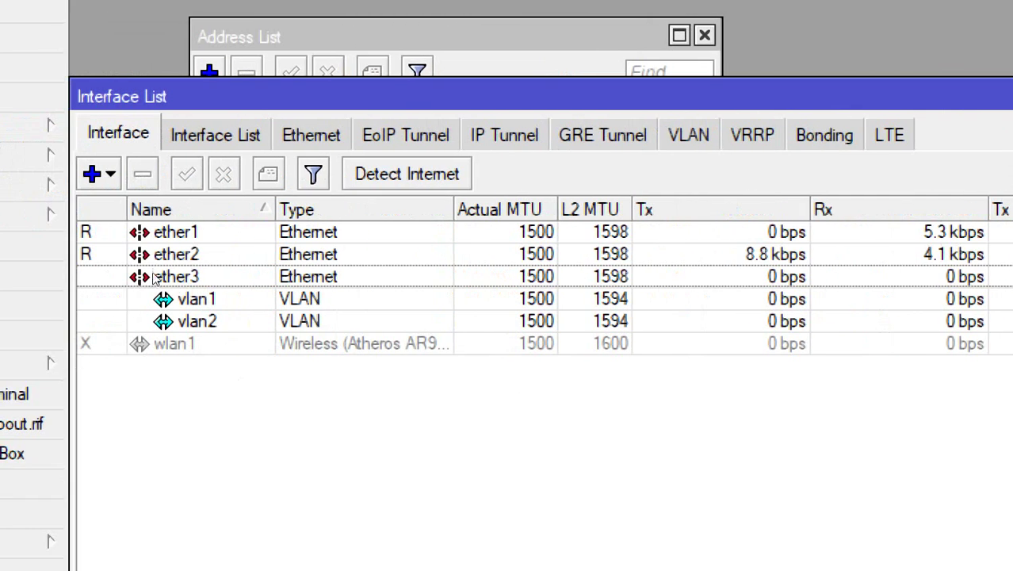
Step: Add the IP address 192.168.20.1/24 on the ether2 interface in the address list
{"action": "left_click", "coordinate": [161, 273]}
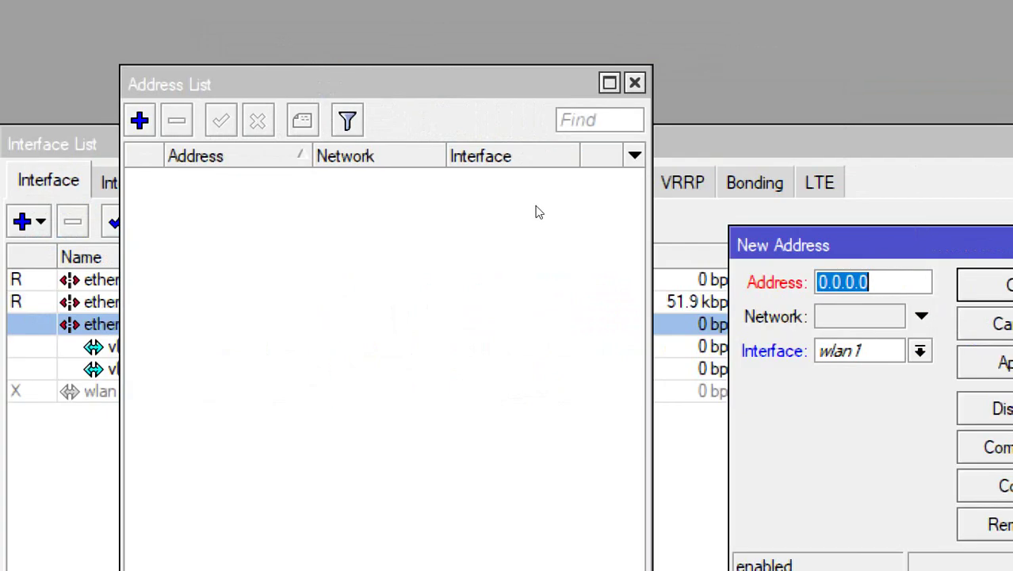
{"action": "left_click_drag", "start_coordinate": [532, 213], "coordinate": [238, 199]}
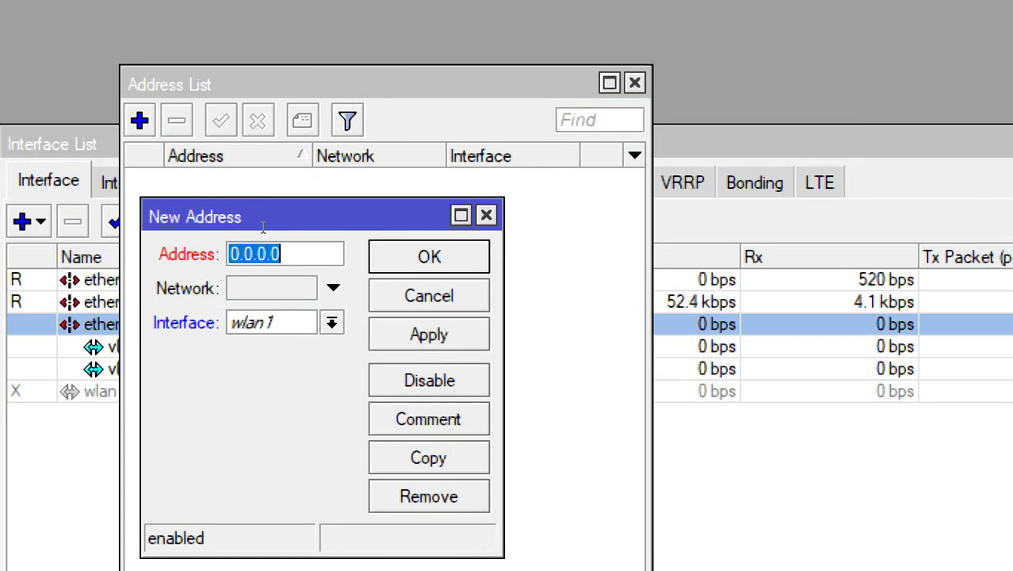
{"action": "type", "text": "192.168"}
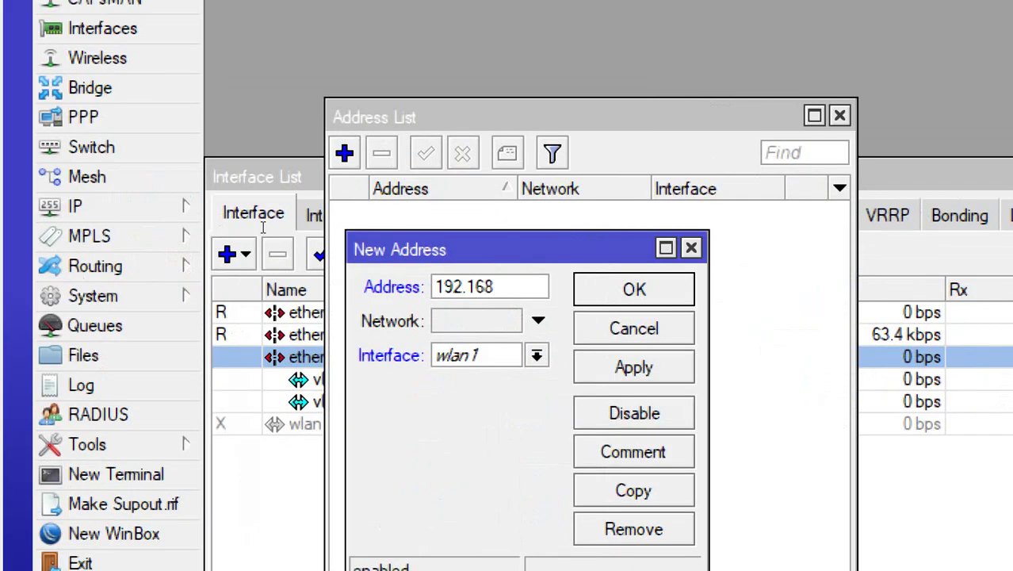
{"action": "type", "text": "/"}
{"action": "key", "text": "BackSpace"}
{"action": "type", "text": ".20.1/24"}
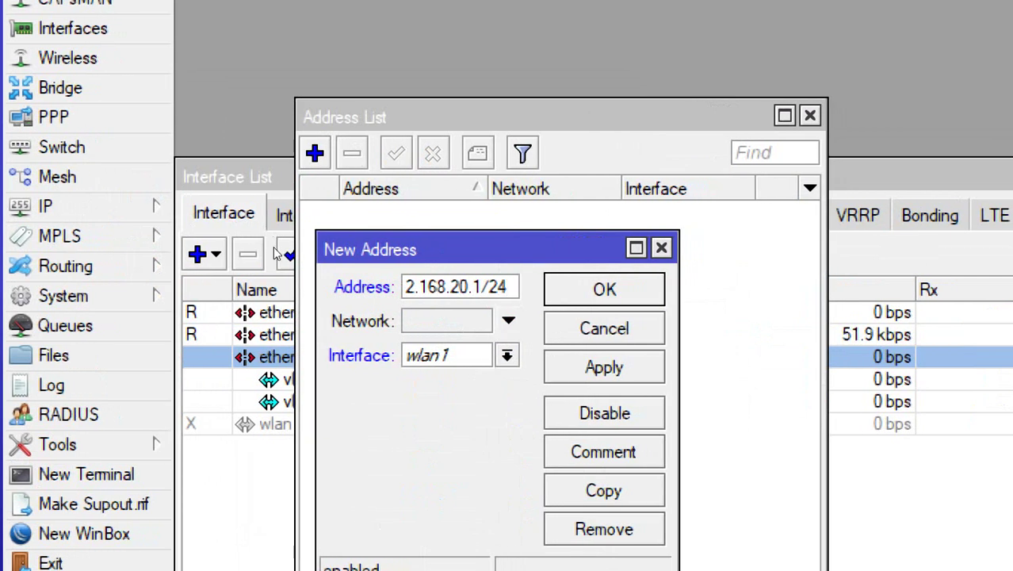
{"action": "key", "text": "alt+Down"}
{"action": "key", "text": "Home"}
{"action": "key", "text": "Down"}
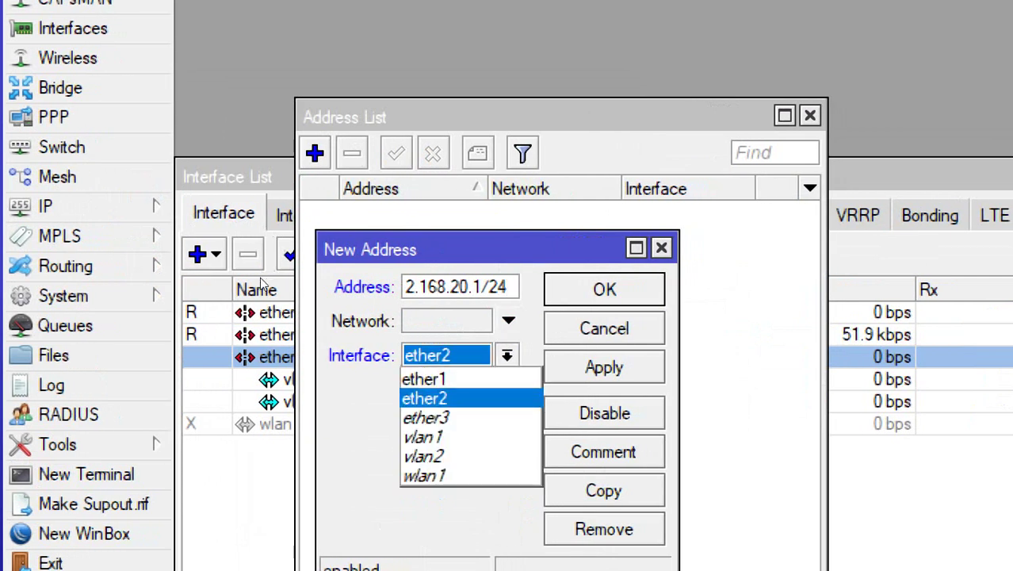
{"action": "key", "text": "Return"}
{"action": "key", "text": "Return"}
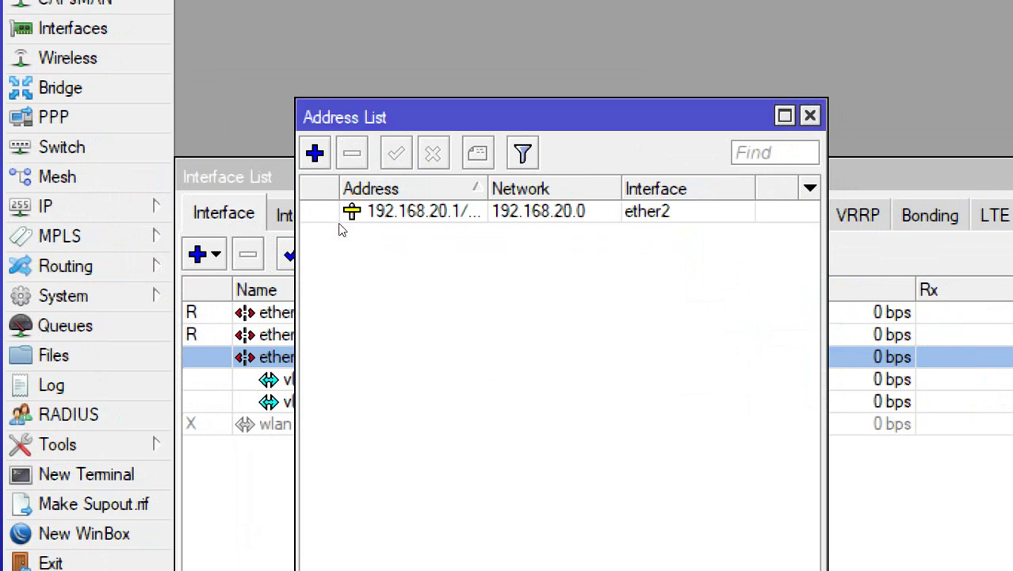
Step: Add the IP address 10.10.10.1/24 on the vlan1 interface
{"action": "key", "text": "Insert"}
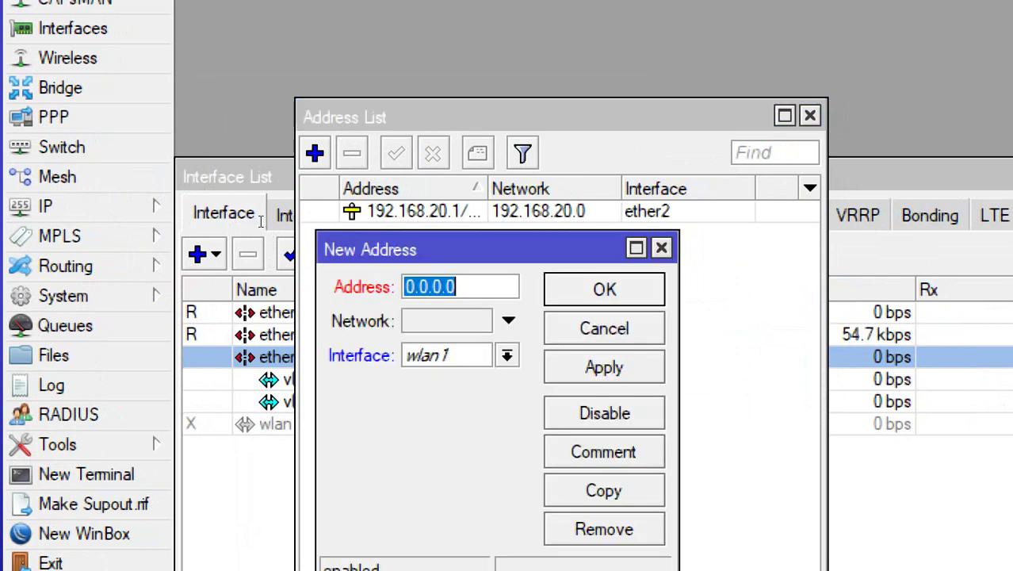
{"action": "type", "text": "10.10.10"}
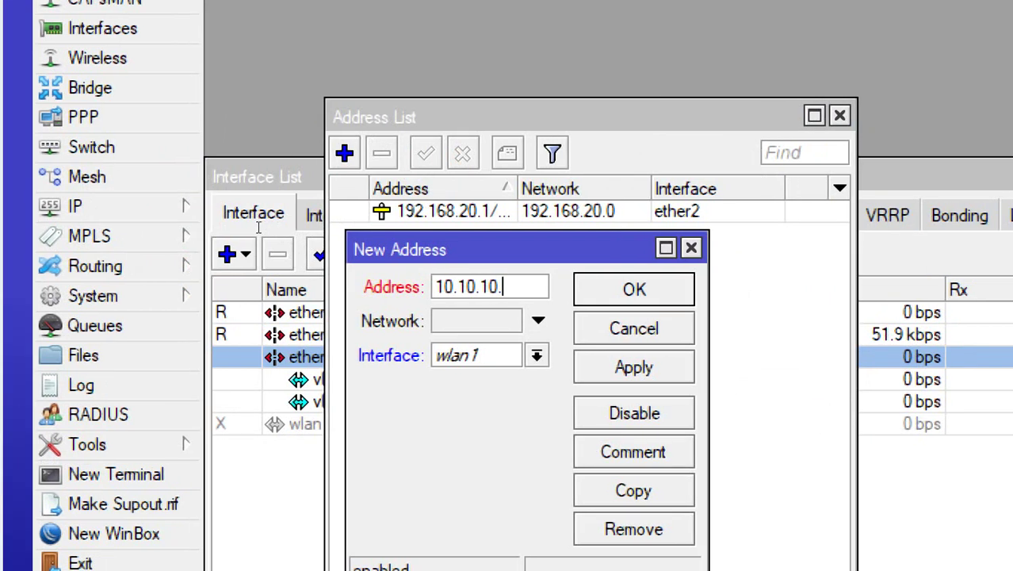
{"action": "type", "text": ".1/"}
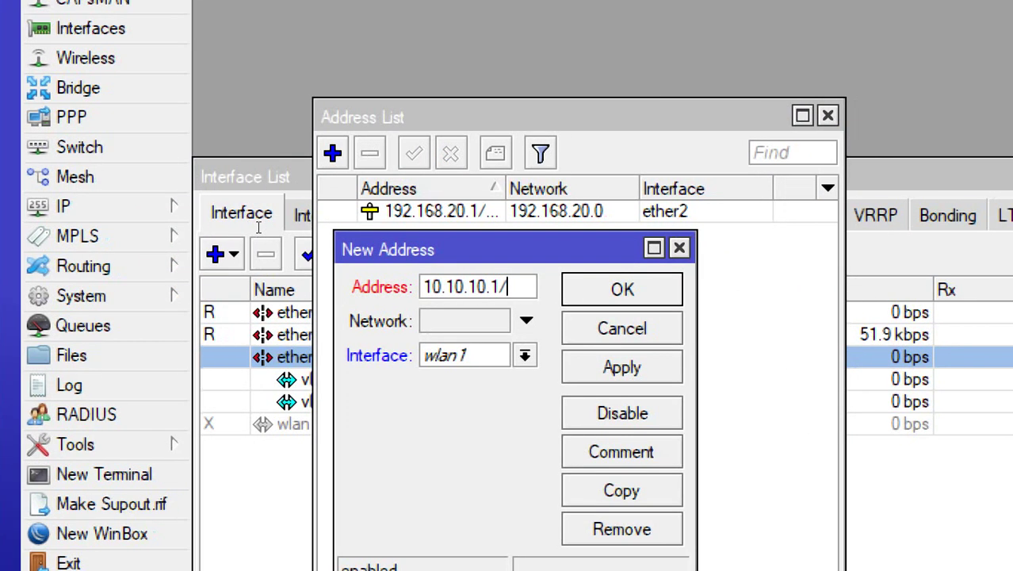
{"action": "type", "text": "24"}
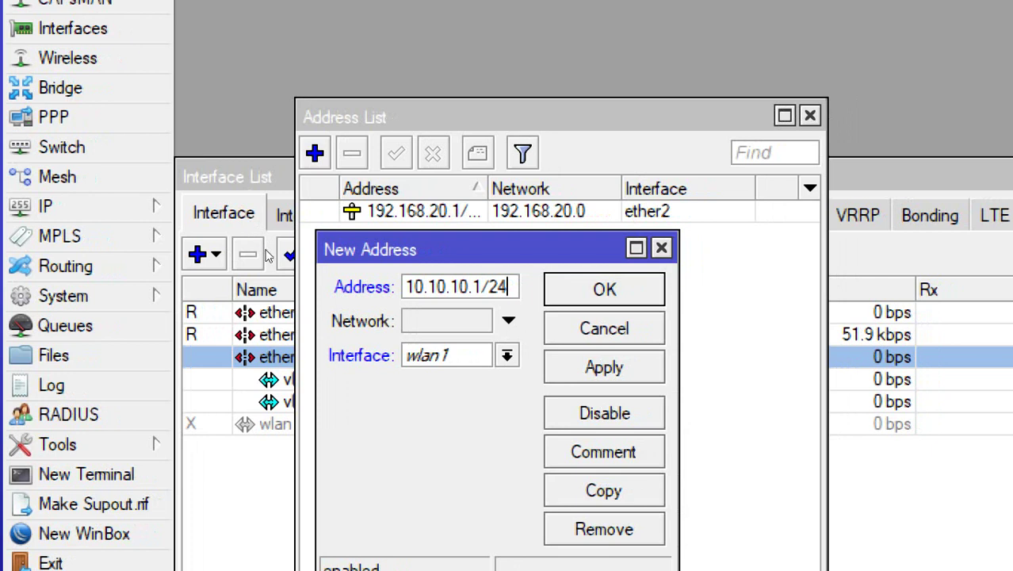
{"action": "key", "text": "Tab"}
{"action": "key", "text": "Tab"}
{"action": "key", "text": "alt+Down"}
{"action": "key", "text": "Home"}
{"action": "key", "text": "Down"}
{"action": "key", "text": "Down"}
{"action": "key", "text": "Down"}
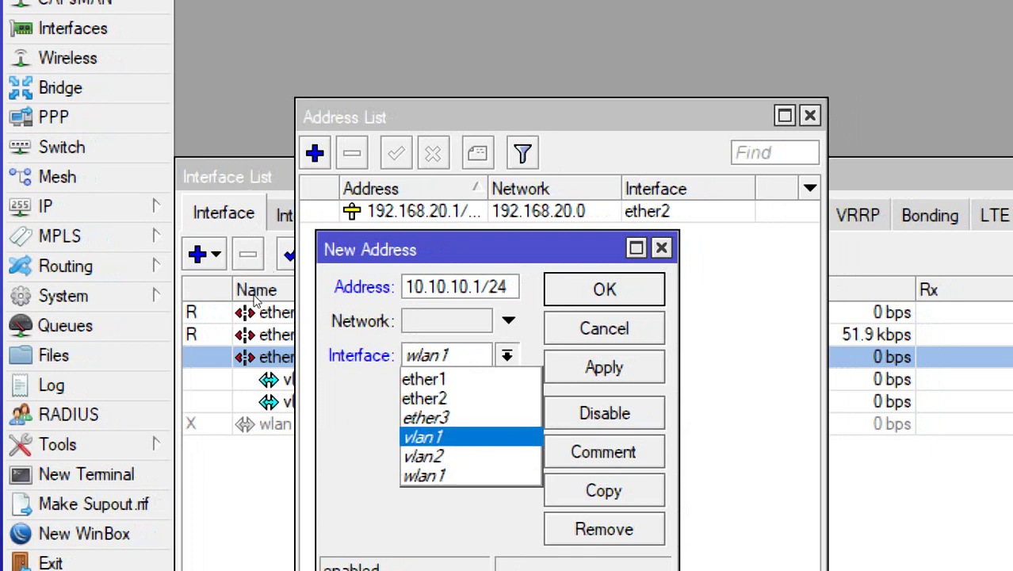
{"action": "key", "text": "Return"}
{"action": "key", "text": "Return"}
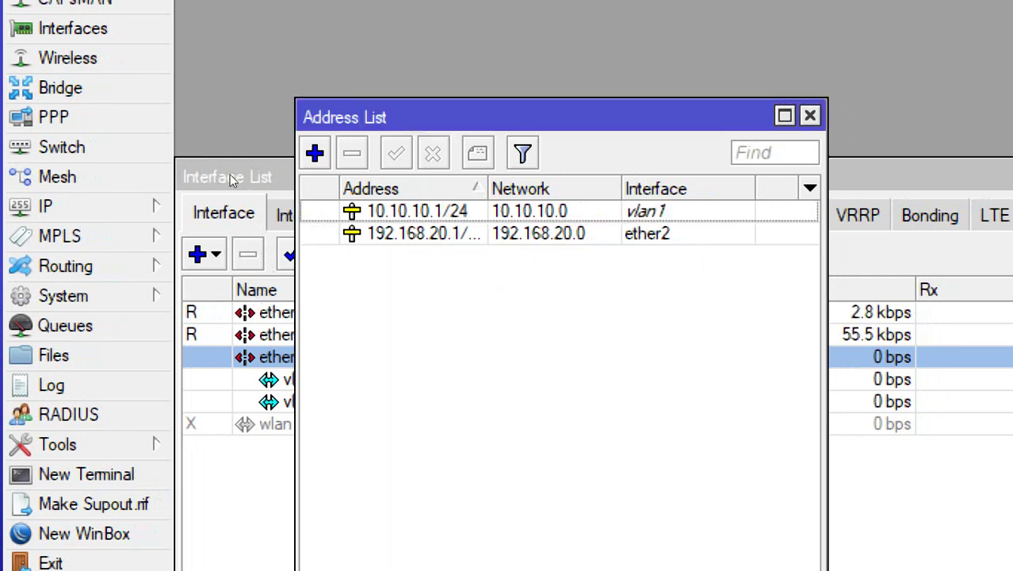
Step: Add the IP address 20.20.20.1/24 on the vlan2 interface, and go through the entries of the address list
{"action": "key", "text": "Insert"}
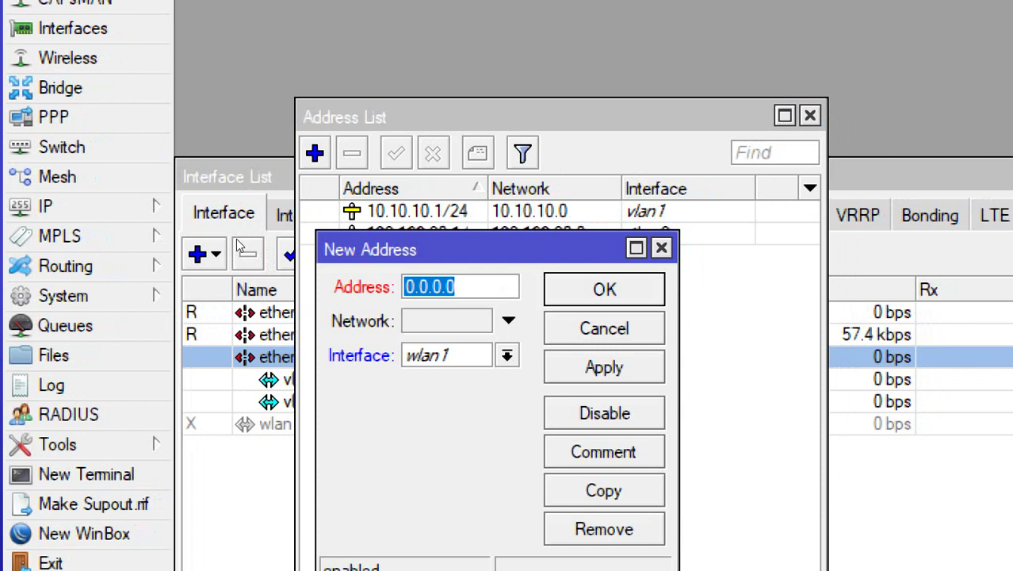
{"action": "key", "text": "BackSpace"}
{"action": "type", "text": "20.20.20.1/"}
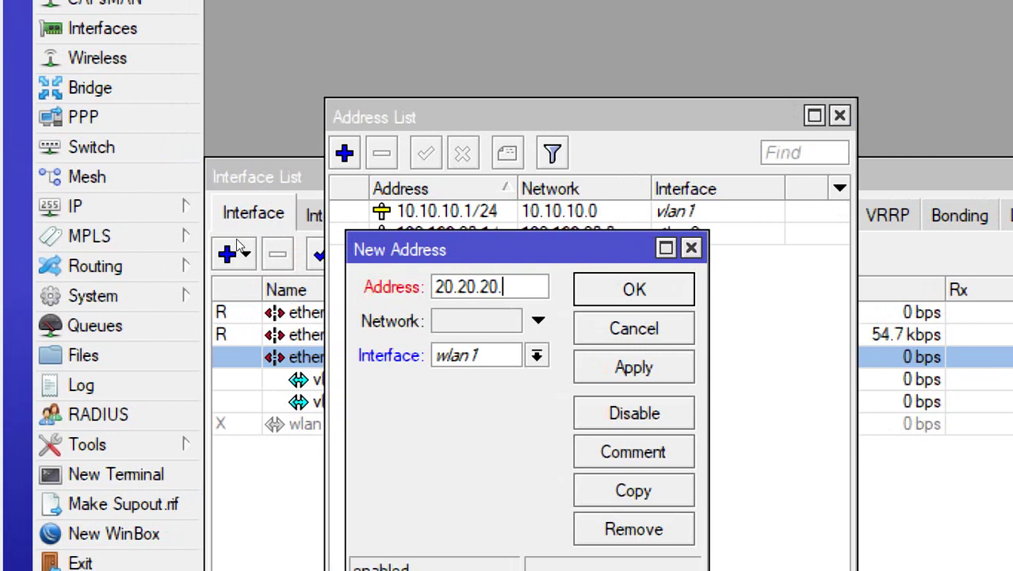
{"action": "type", "text": "24"}
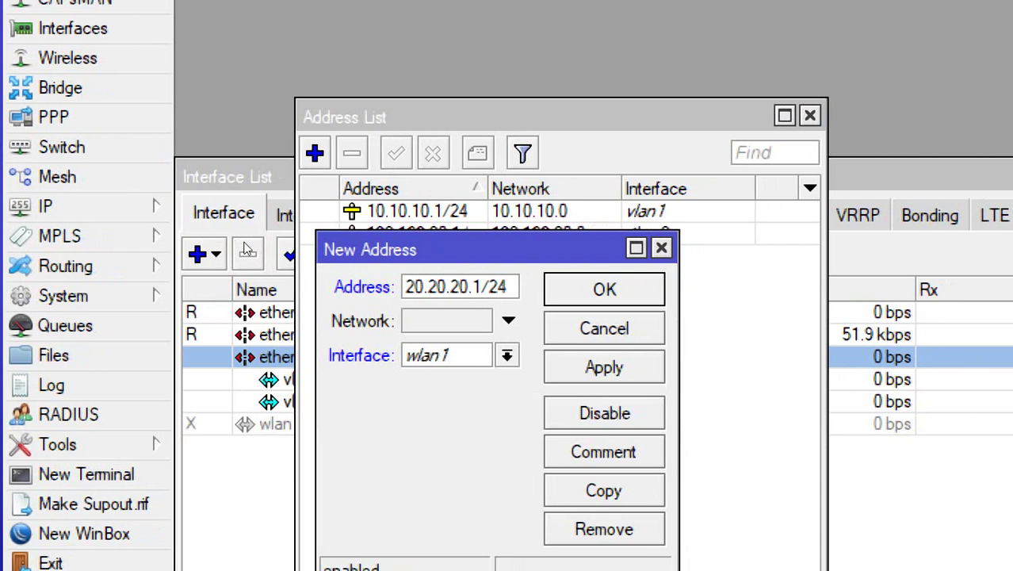
{"action": "left_click", "coordinate": [507, 355]}
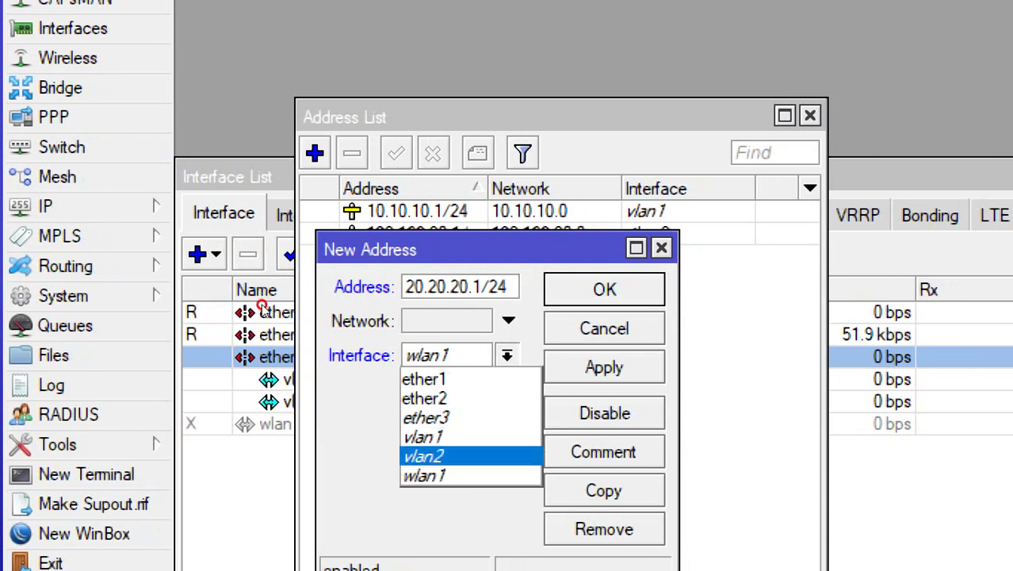
{"action": "left_click", "coordinate": [498, 455]}
{"action": "key", "text": "Return"}
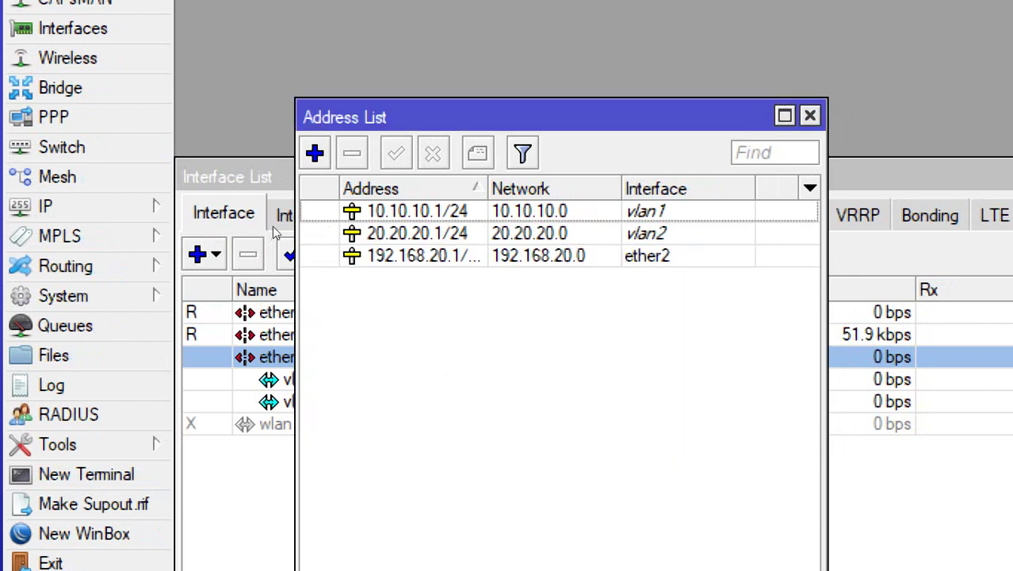
{"action": "key", "text": "Down"}
{"action": "key", "text": "Down"}
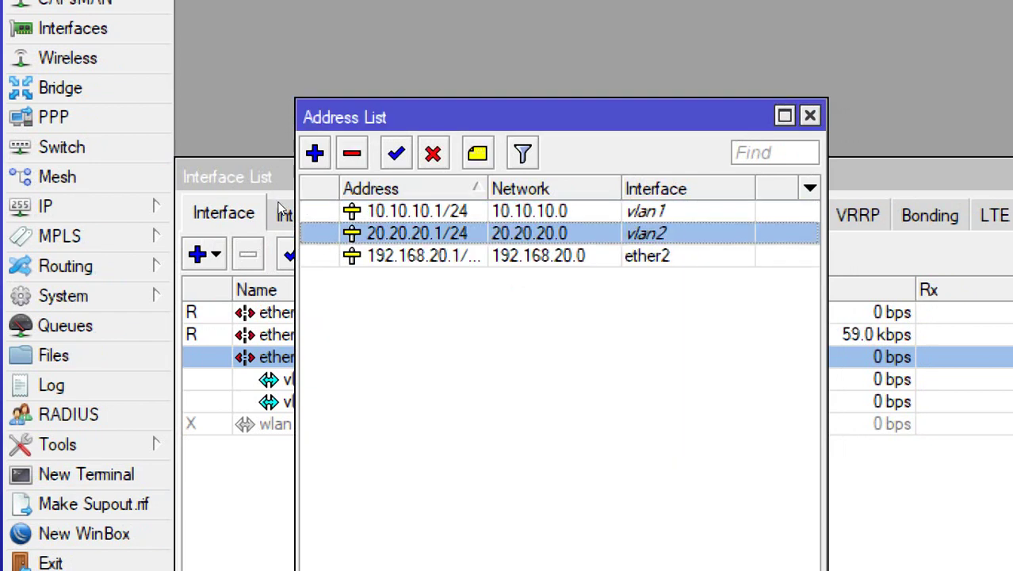
{"action": "key", "text": "Down"}
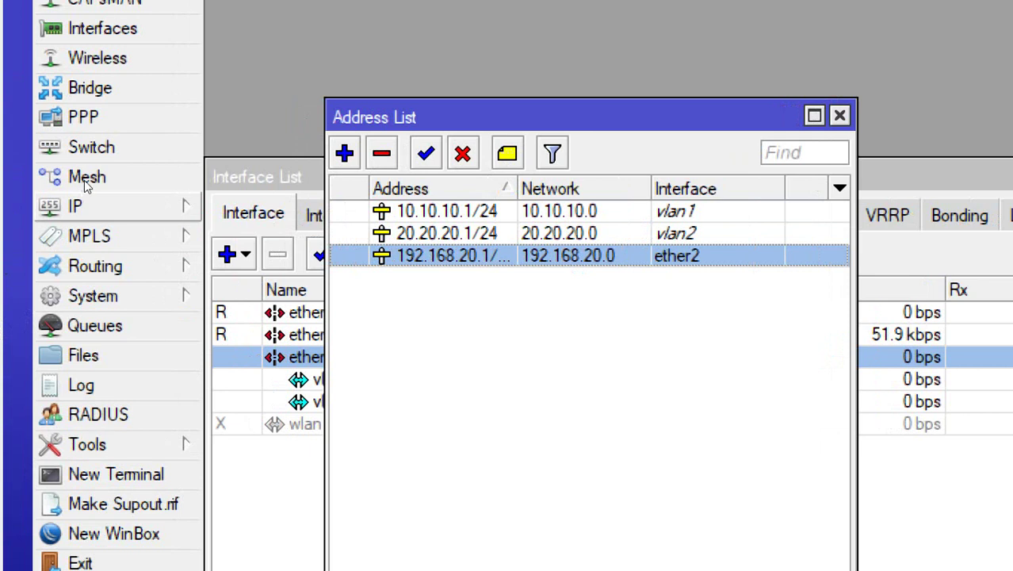
Step: Open the DHCP server list, start DHCP Setup, and consult the network topology screenshot in the photo viewer
{"action": "left_click", "coordinate": [87, 205]}
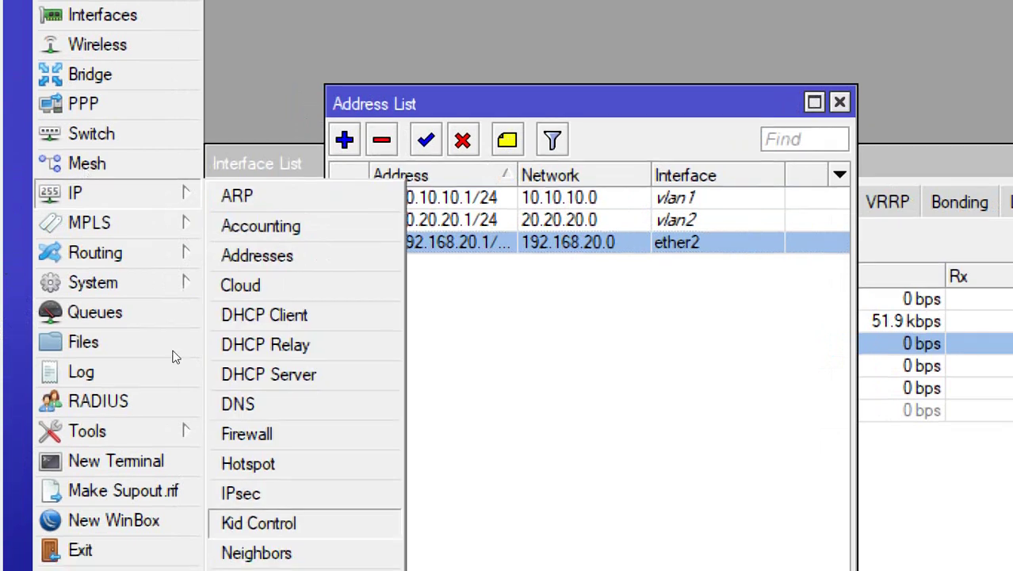
{"action": "left_click", "coordinate": [269, 372]}
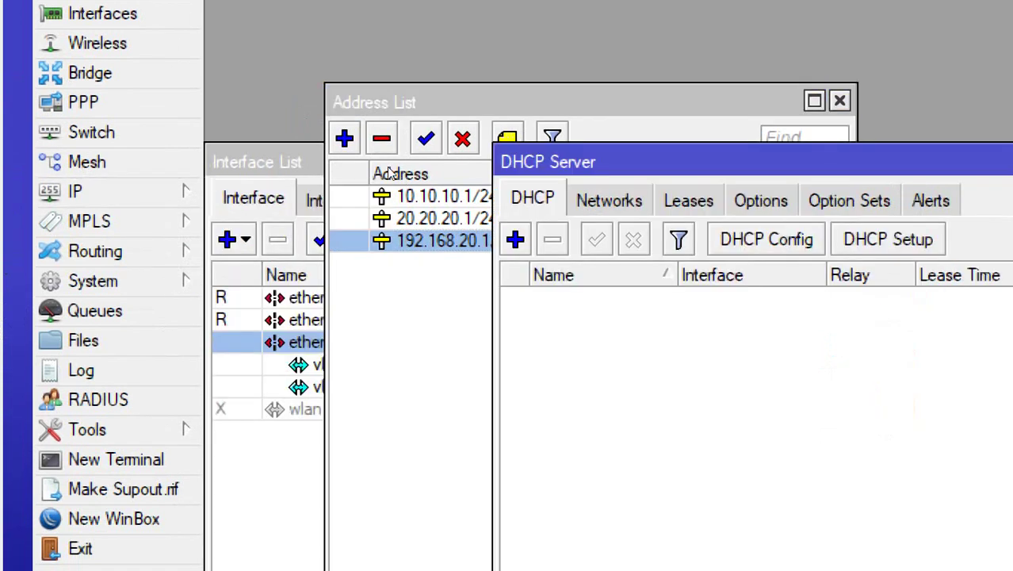
{"action": "left_click_drag", "start_coordinate": [492, 181], "coordinate": [203, 103]}
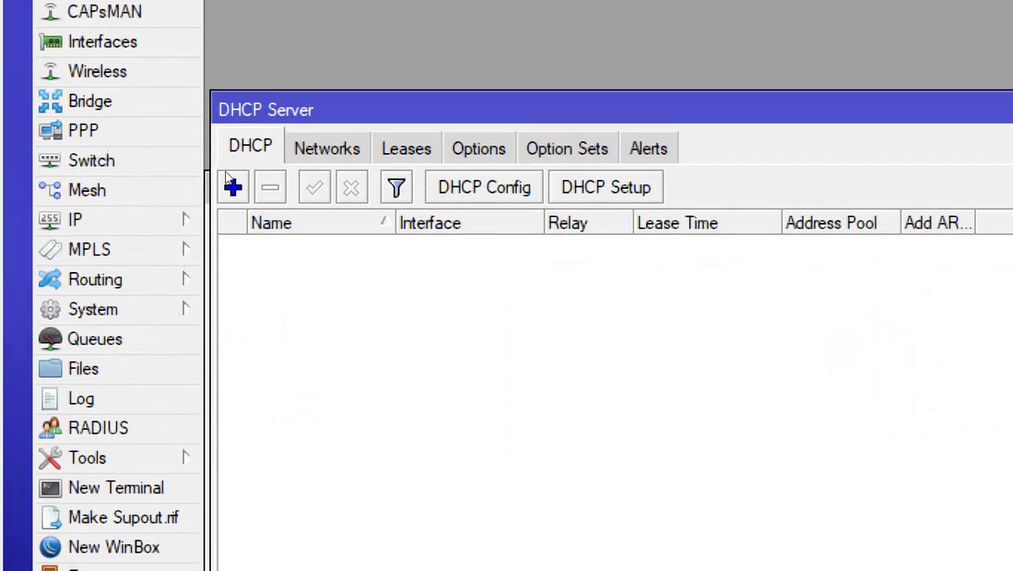
{"action": "left_click", "coordinate": [605, 187]}
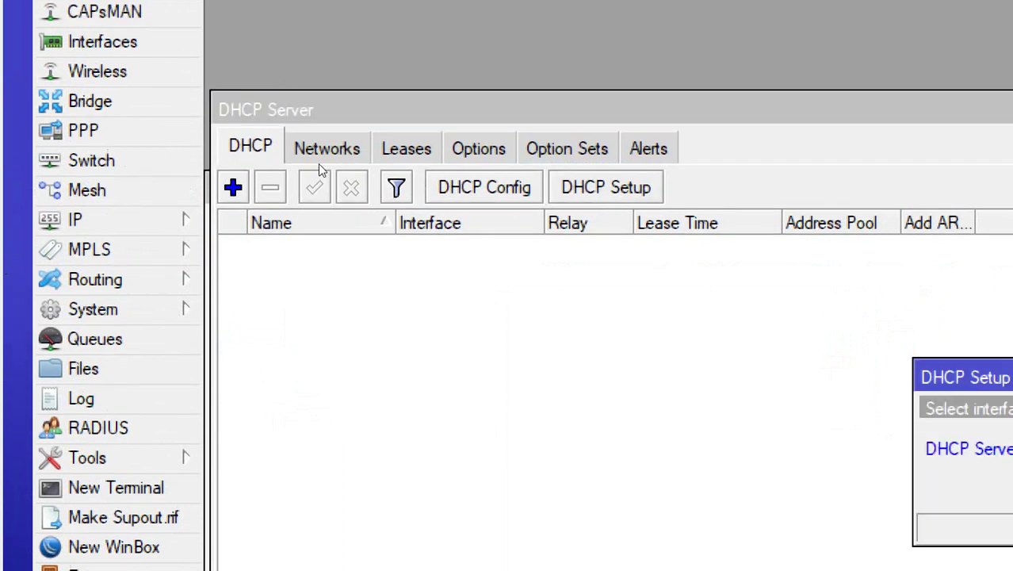
{"action": "left_click_drag", "start_coordinate": [510, 258], "coordinate": [183, 200]}
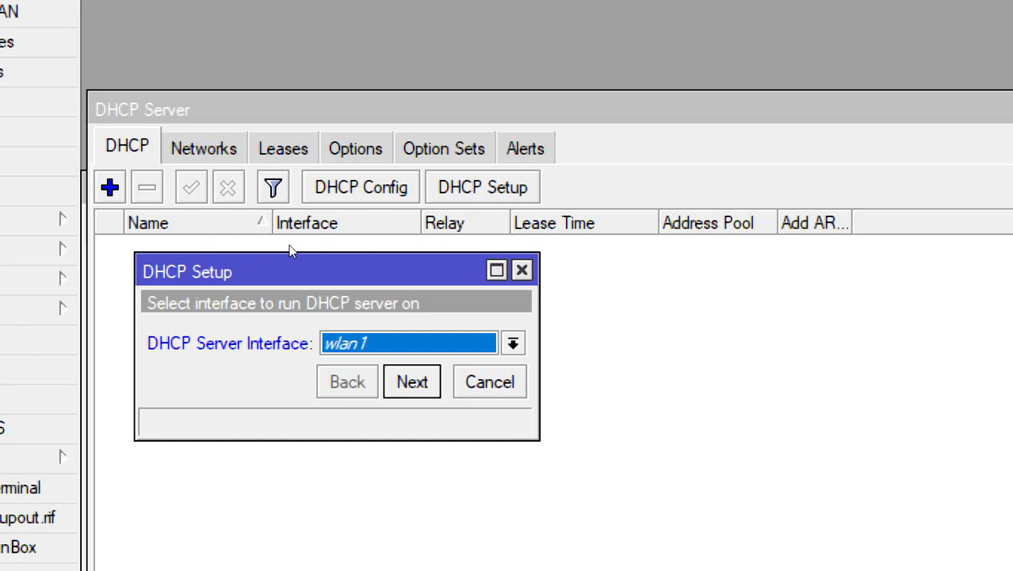
{"action": "key", "text": "super+Tab"}
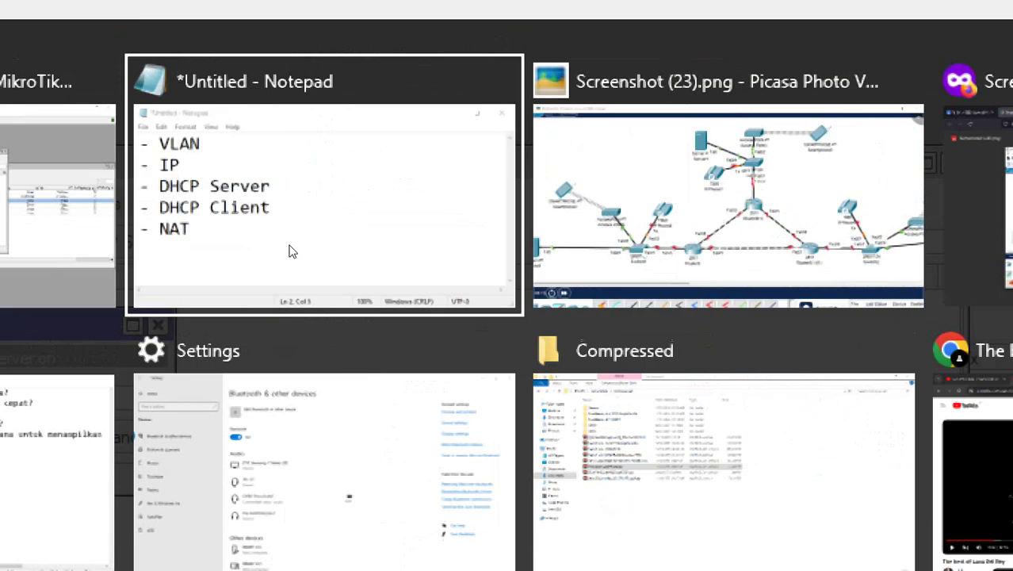
{"action": "left_click", "coordinate": [554, 156]}
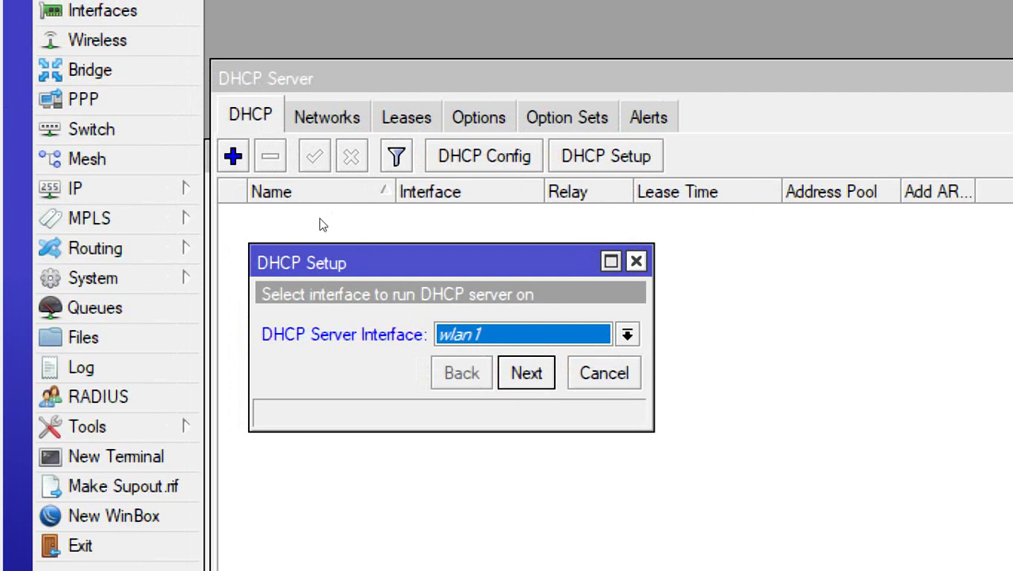
Step: Choose ether2 as the interface to run the DHCP server on
{"action": "key", "text": "alt+Down"}
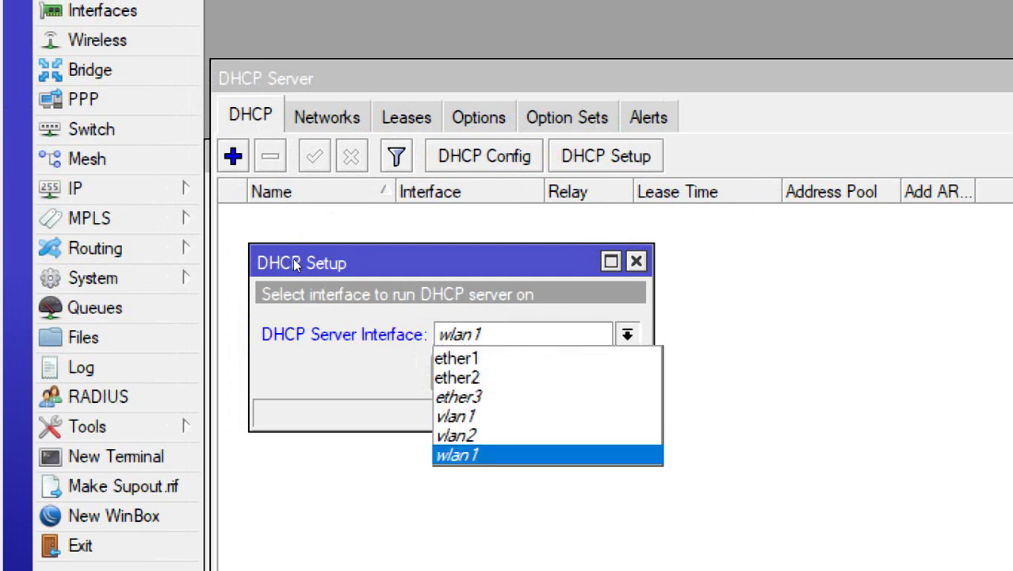
{"action": "key", "text": "Up"}
{"action": "key", "text": "Up"}
{"action": "key", "text": "Up"}
{"action": "key", "text": "Up"}
{"action": "key", "text": "Return"}
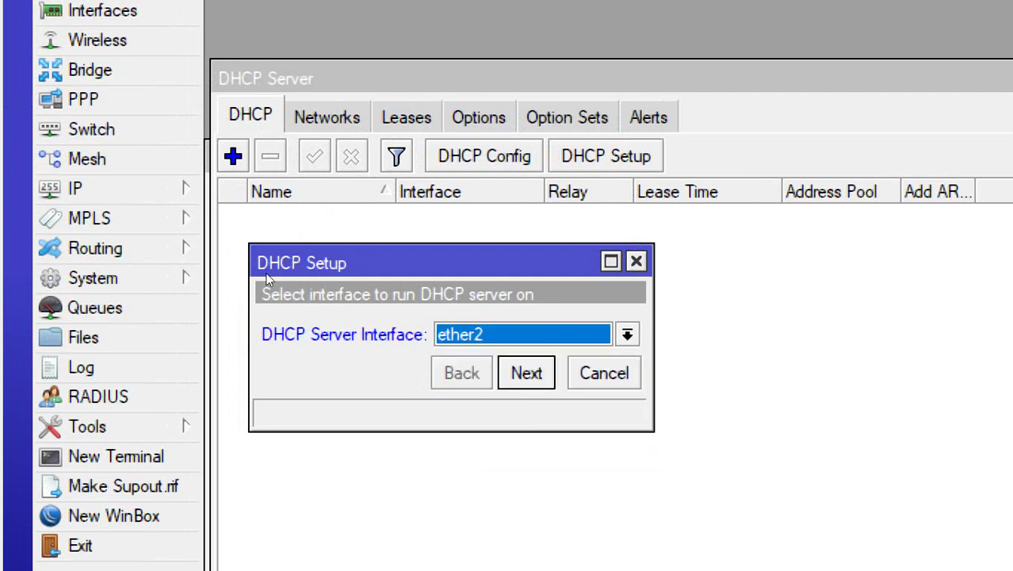
{"action": "key", "text": "Return"}
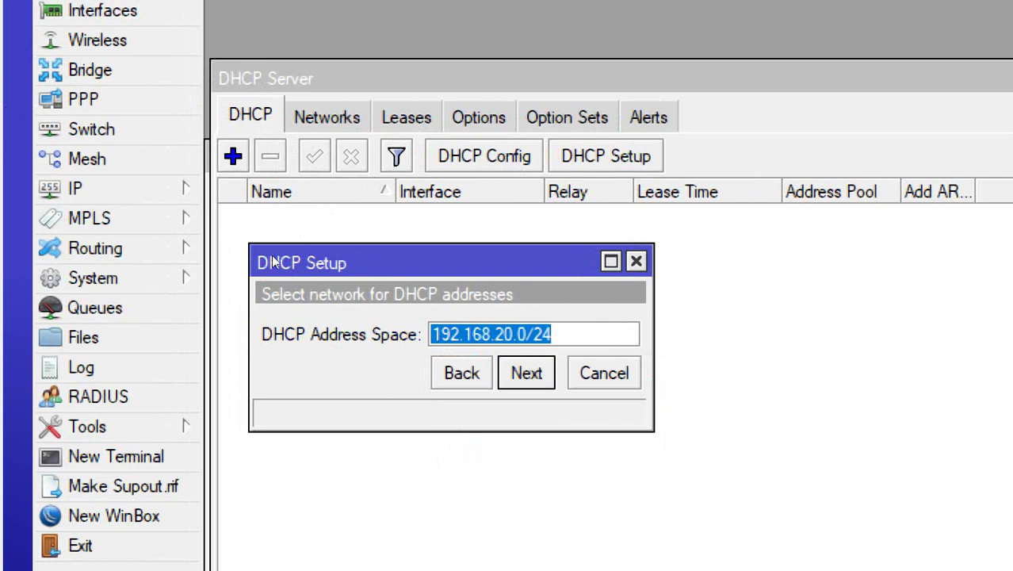
Step: Complete the DHCP setup with network 192.168.20.0/24, gateway 192.168.20.1, the suggested address pool, no DNS servers and the default lease time
{"action": "key", "text": "Return"}
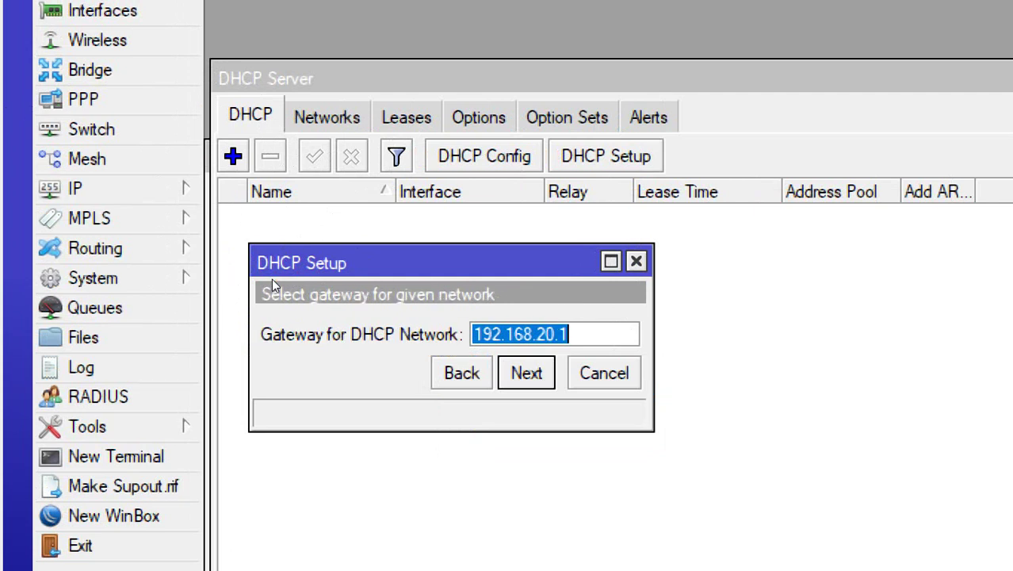
{"action": "key", "text": "Return"}
{"action": "key", "text": "Return"}
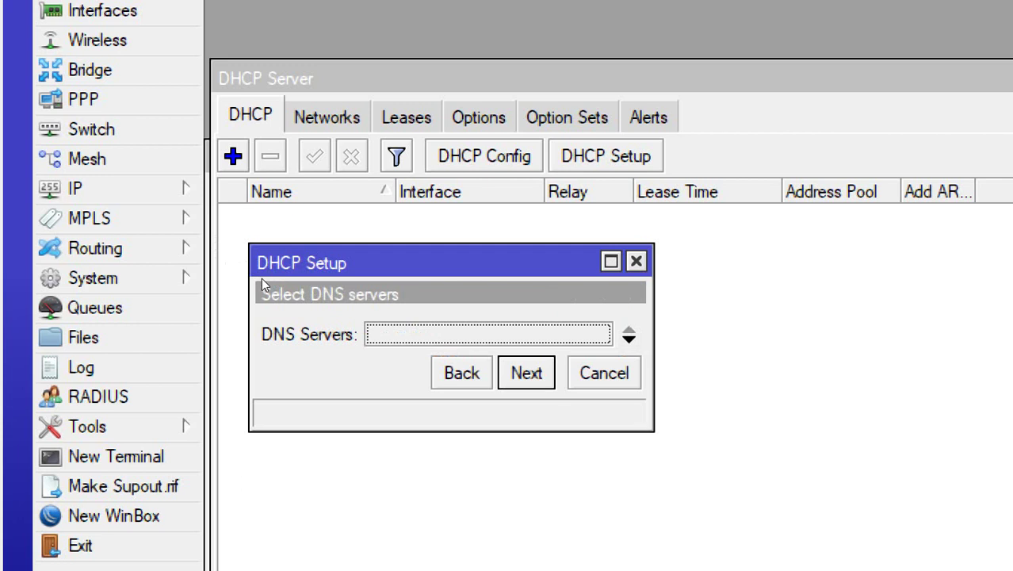
{"action": "key", "text": "Return"}
{"action": "key", "text": "Return"}
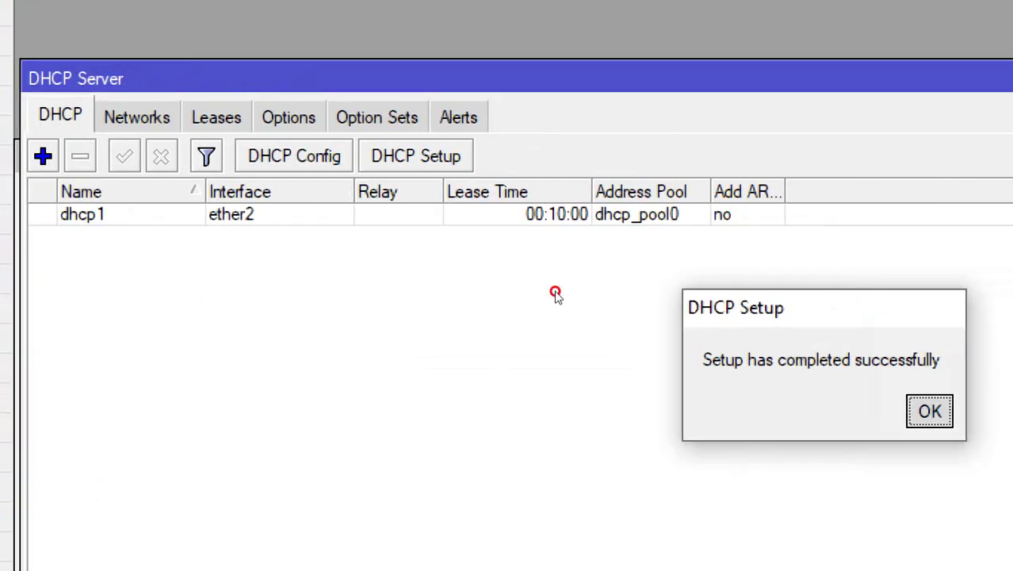
{"action": "key", "text": "Return"}
Step: Create a firewall NAT rule with chain srcnat and ether1 as the out interface
{"action": "left_click", "coordinate": [118, 197]}
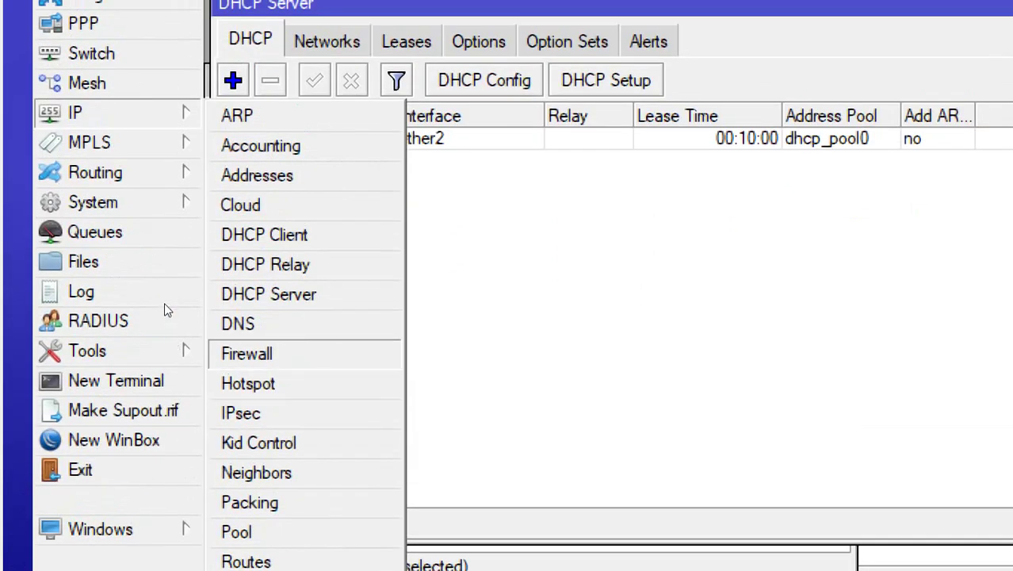
{"action": "left_click", "coordinate": [246, 337]}
{"action": "left_click_drag", "start_coordinate": [418, 163], "coordinate": [220, 198]}
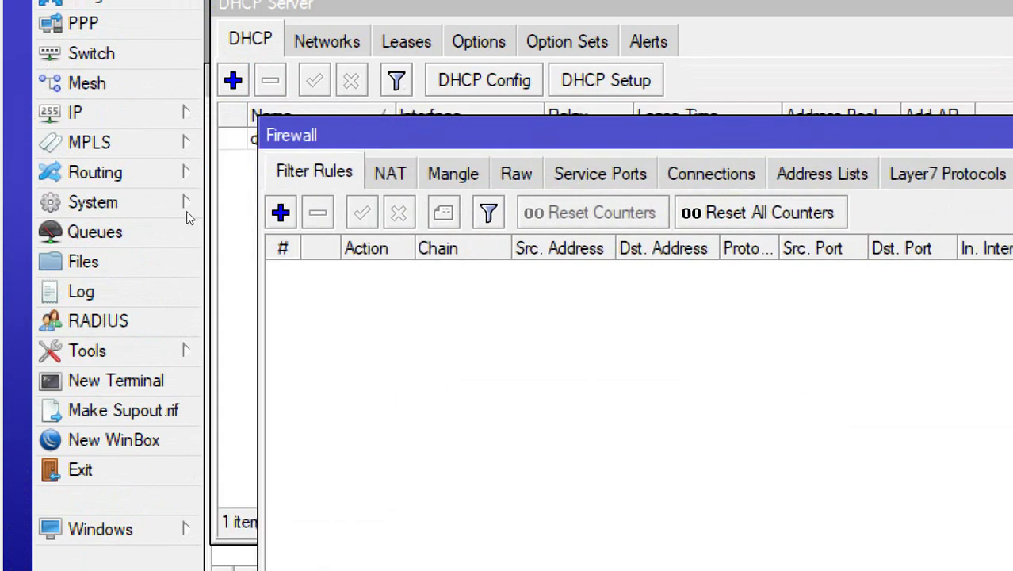
{"action": "key", "text": "ctrl+Tab"}
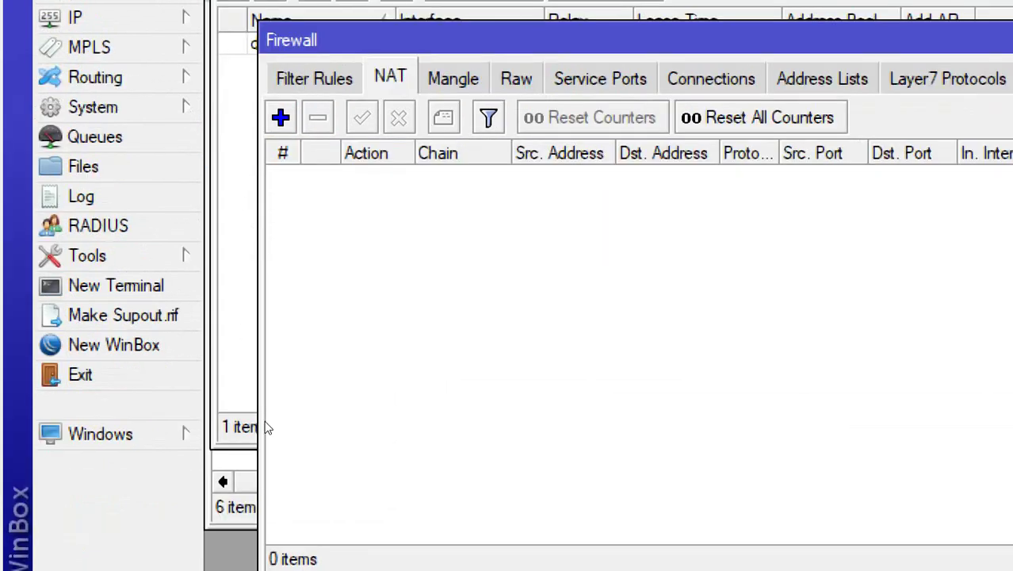
{"action": "left_click", "coordinate": [280, 118]}
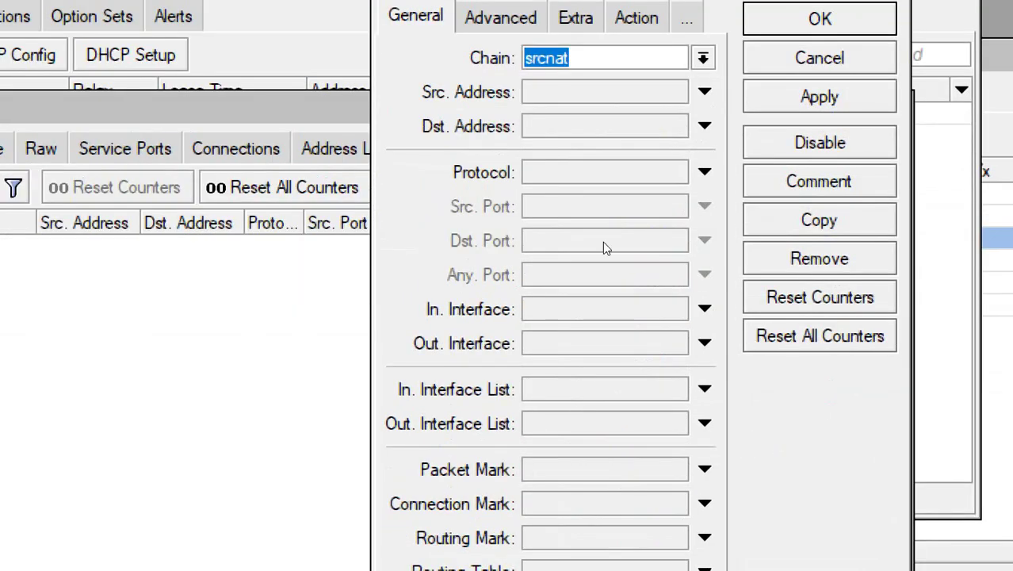
{"action": "left_click", "coordinate": [704, 342]}
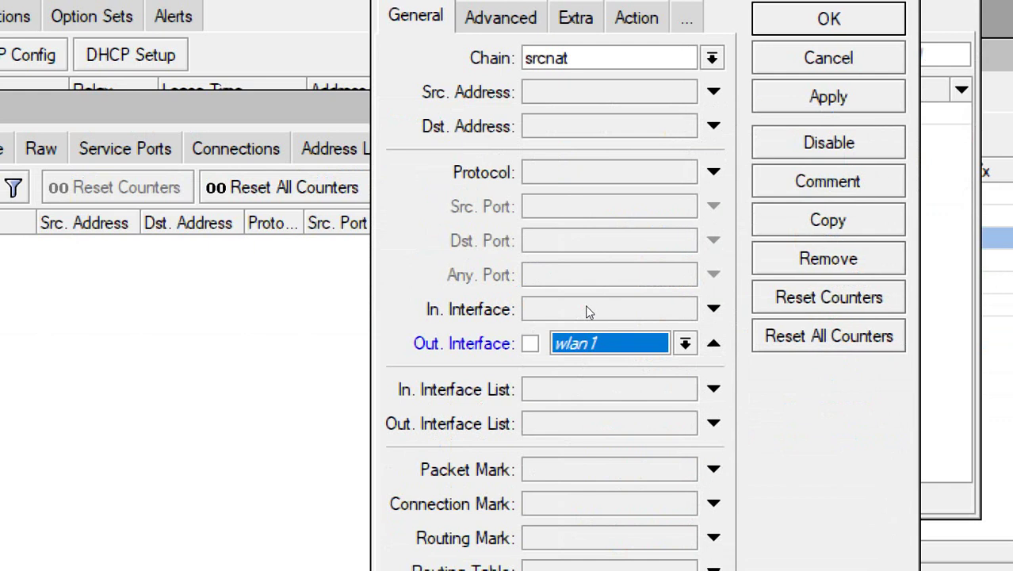
{"action": "left_click", "coordinate": [685, 343]}
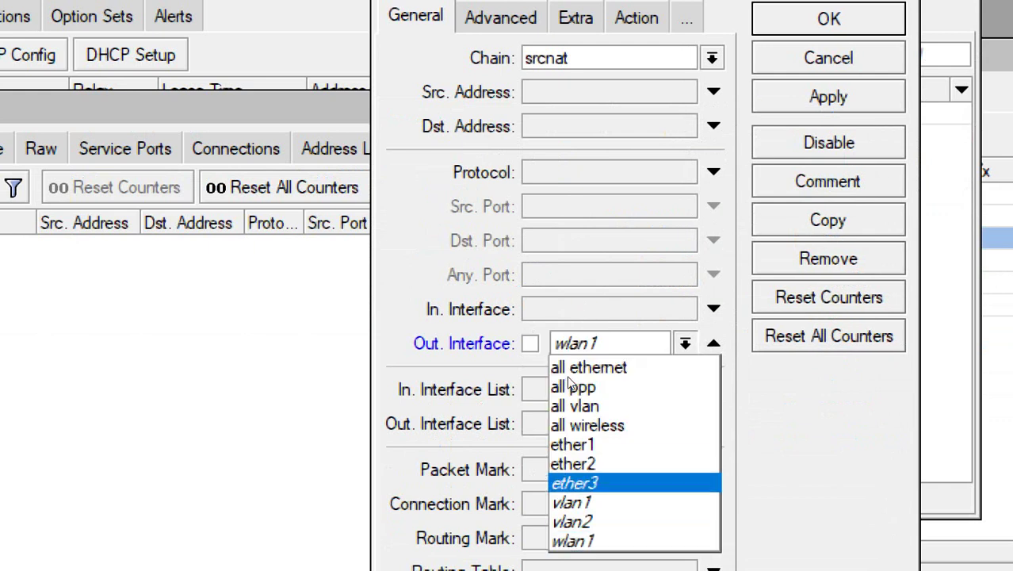
{"action": "left_click", "coordinate": [572, 444]}
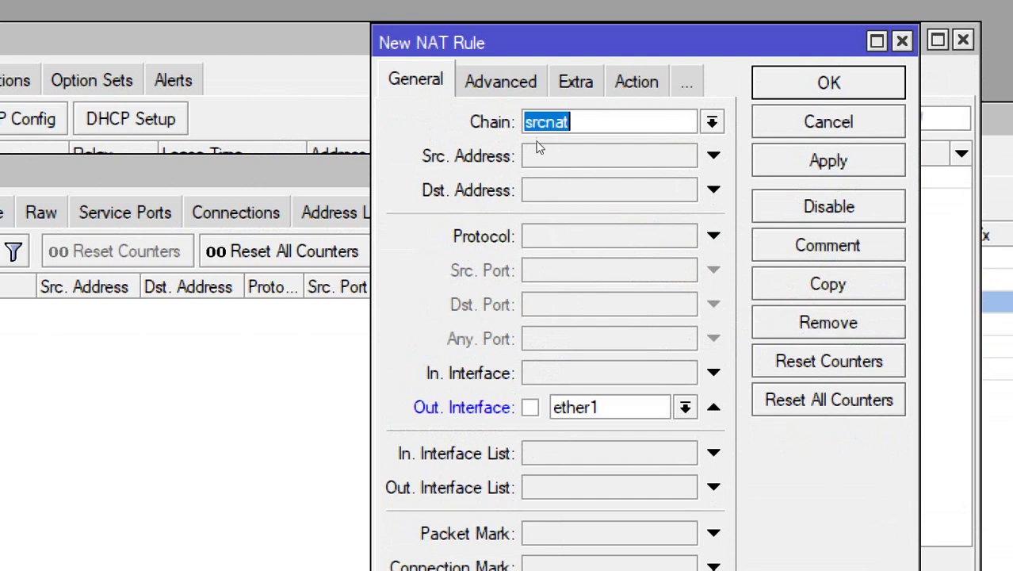
Step: Set the new NAT rule's action to masquerade and save the rule
{"action": "key", "text": "ctrl+Tab"}
{"action": "key", "text": "ctrl+Tab"}
{"action": "key", "text": "ctrl+Tab"}
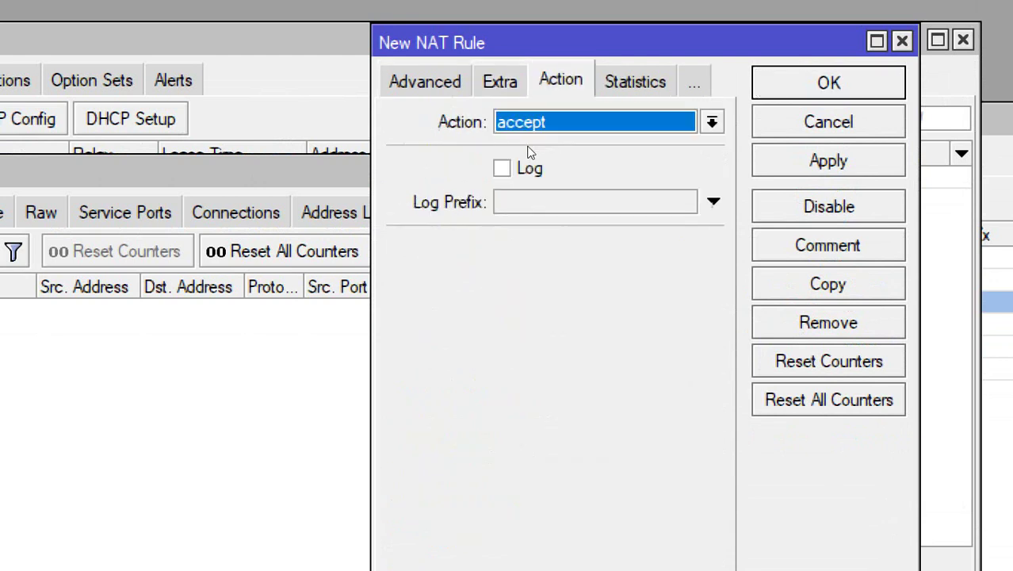
{"action": "key", "text": "alt+Down"}
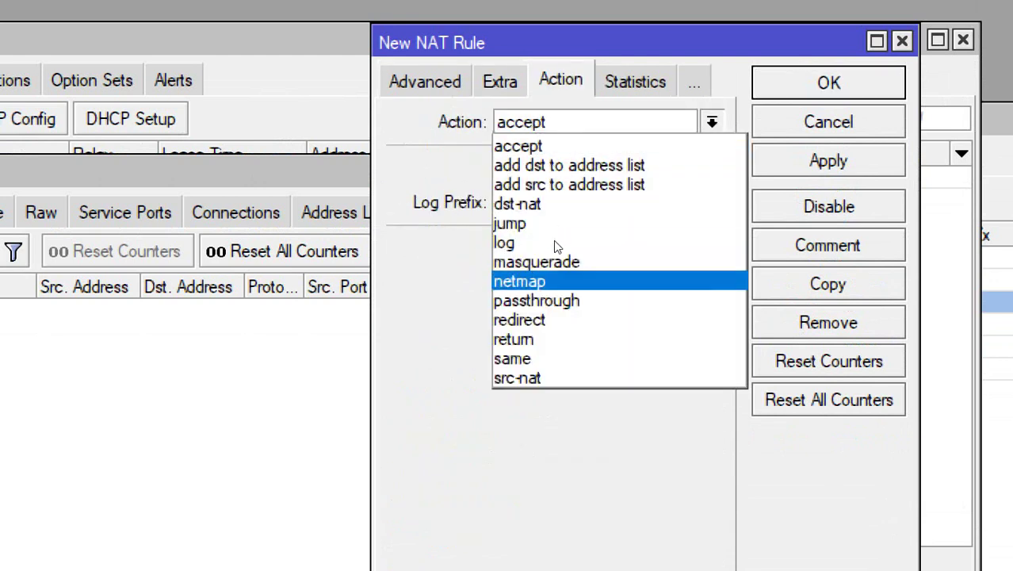
{"action": "left_click", "coordinate": [555, 260]}
{"action": "key", "text": "Return"}
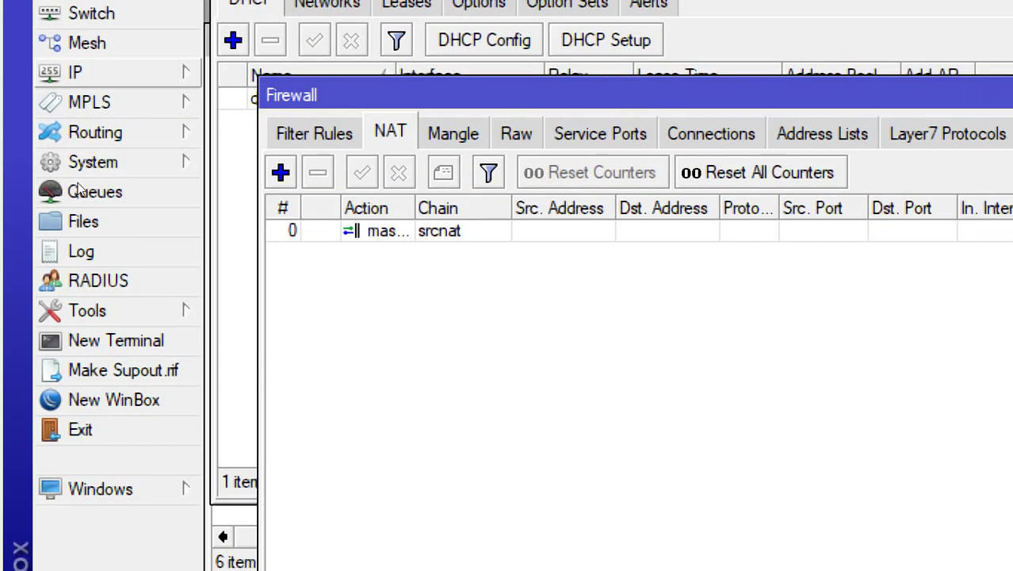
Step: Add a DHCP client on the ether1 interface, keeping peer DNS, peer NTP and the default route enabled
{"action": "left_click", "coordinate": [78, 73]}
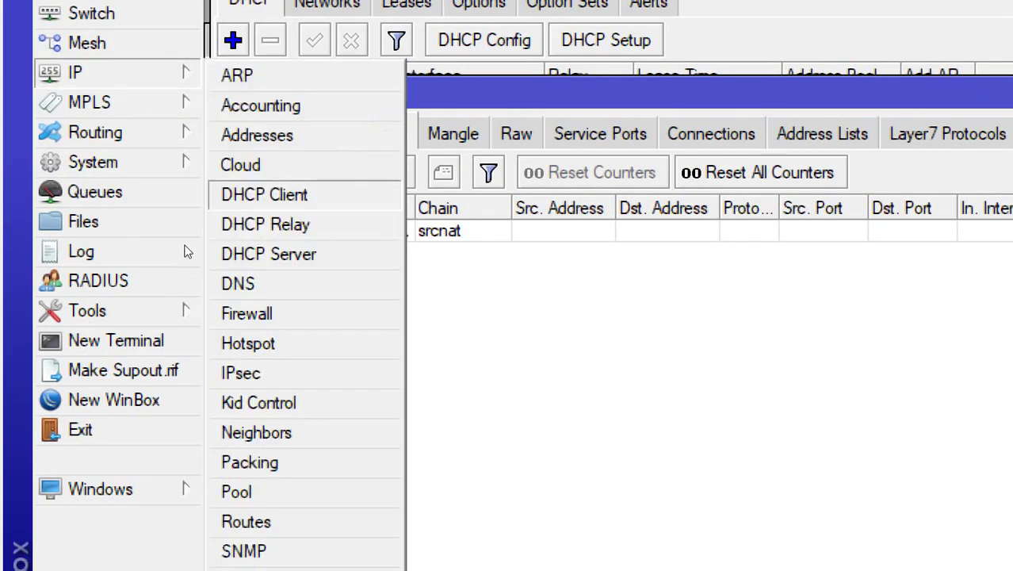
{"action": "left_click", "coordinate": [264, 194]}
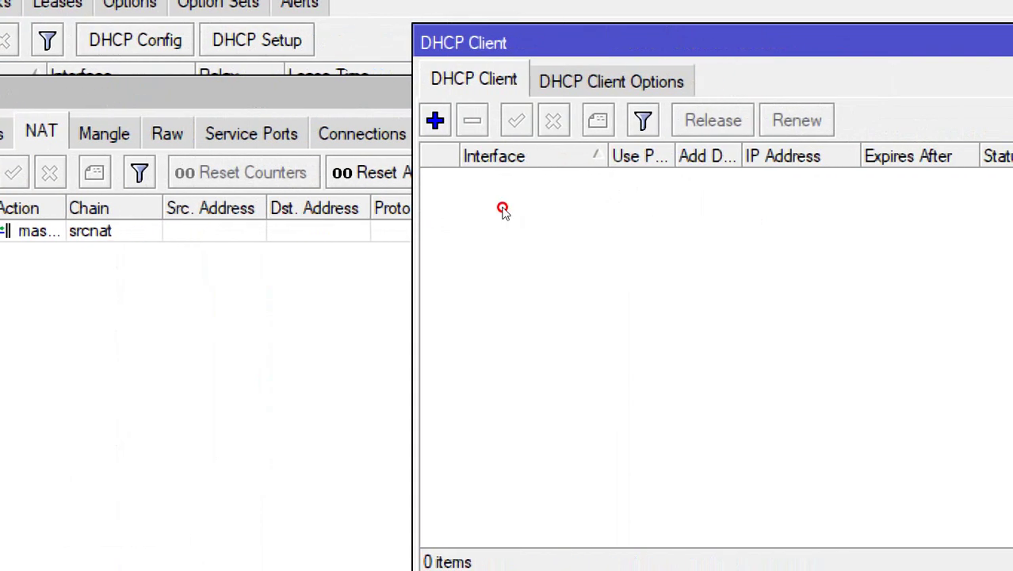
{"action": "left_click", "coordinate": [728, 121]}
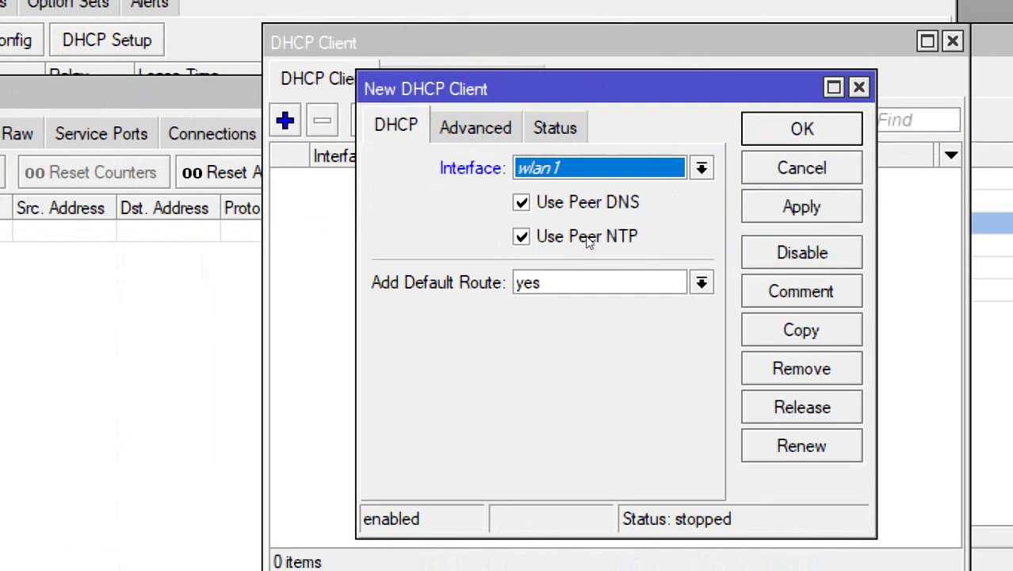
{"action": "key", "text": "alt+Down"}
{"action": "key", "text": "Up"}
{"action": "key", "text": "Up"}
{"action": "key", "text": "Up"}
{"action": "key", "text": "Up"}
{"action": "key", "text": "Up"}
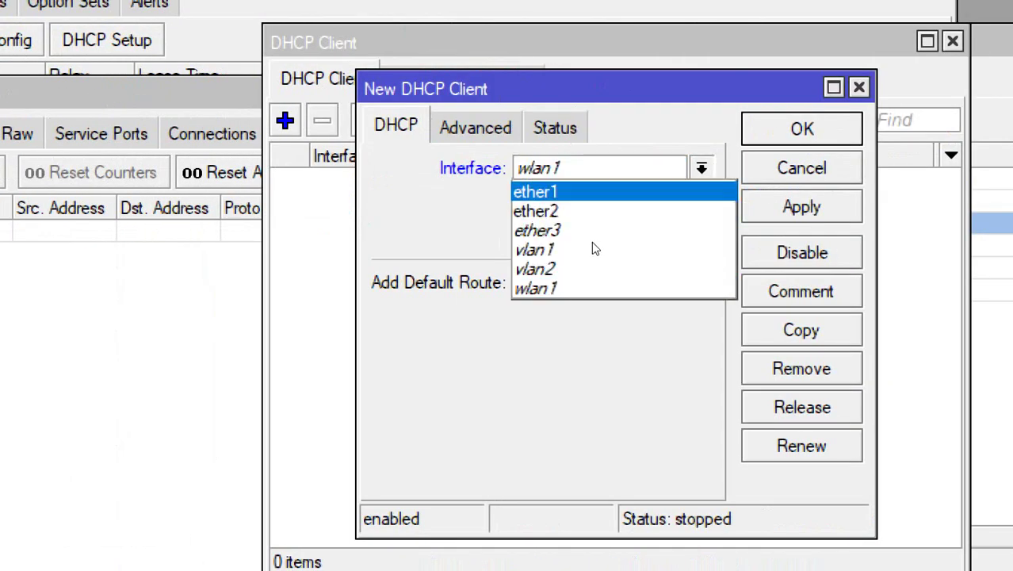
{"action": "key", "text": "Return"}
{"action": "key", "text": "Return"}
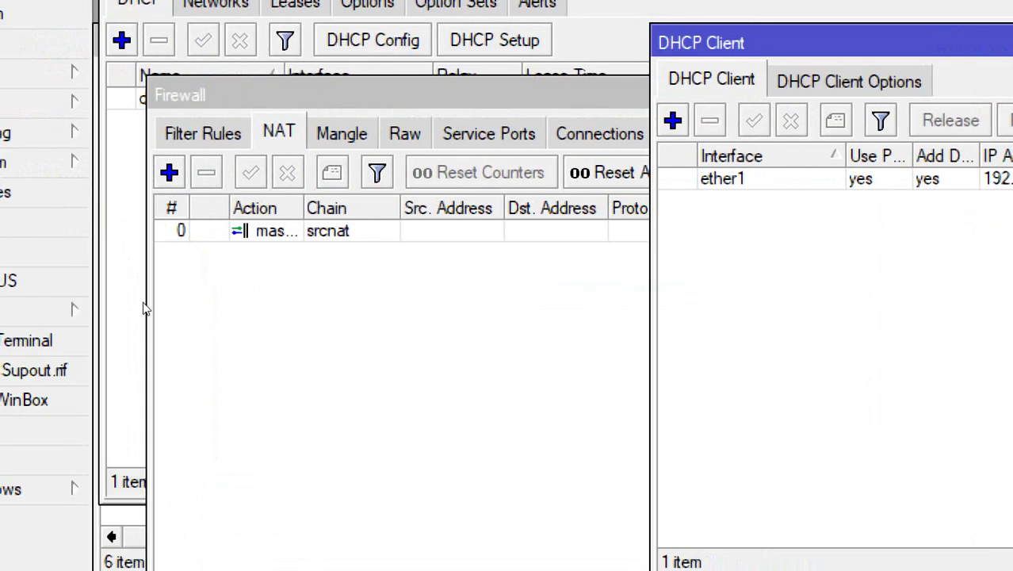
Step: Remove the 192.168.20.0/24 network entry from the DHCP server's networks
{"action": "left_click", "coordinate": [75, 72]}
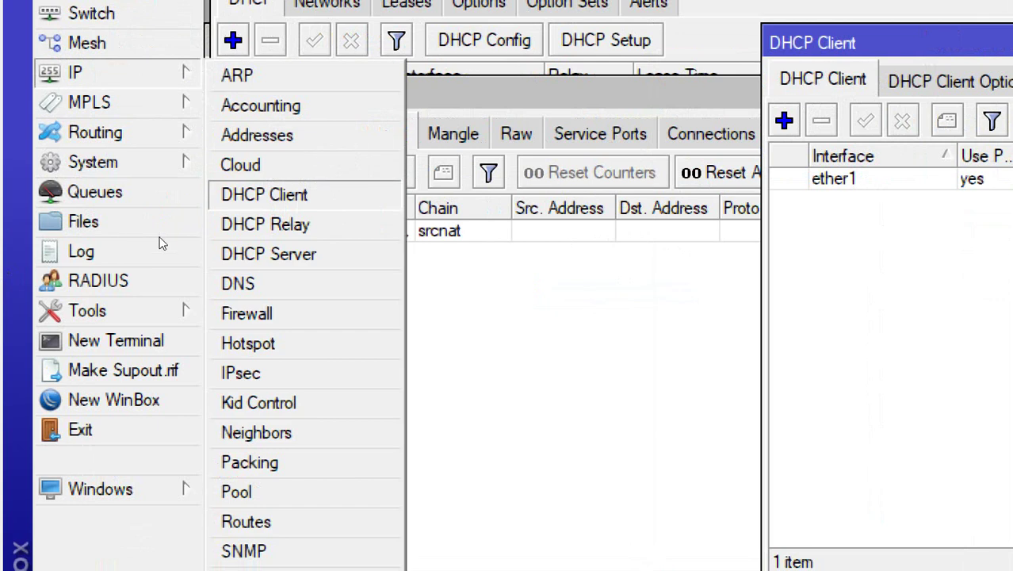
{"action": "left_click", "coordinate": [237, 253]}
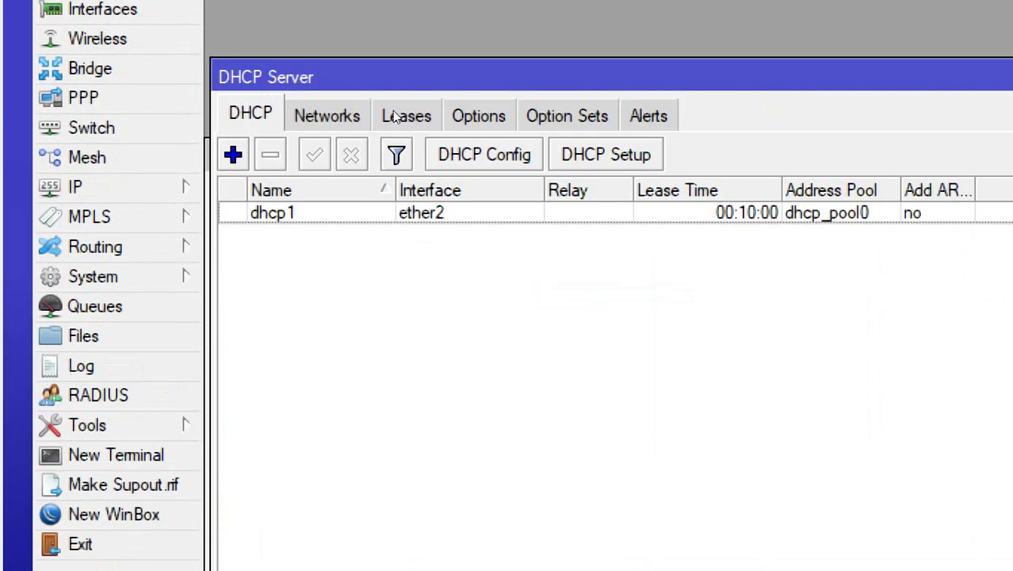
{"action": "key", "text": "ctrl+Tab"}
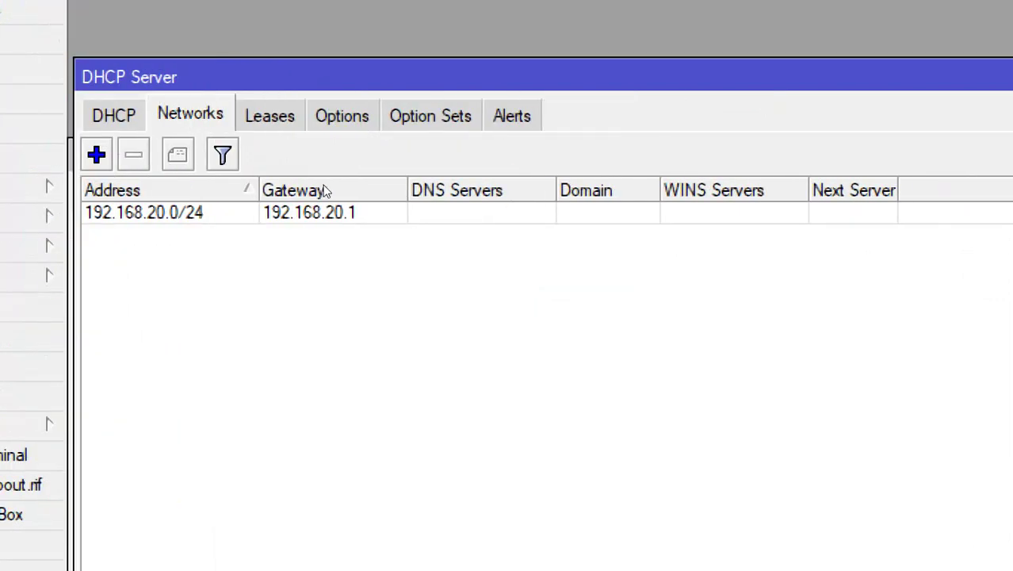
{"action": "left_click", "coordinate": [423, 209]}
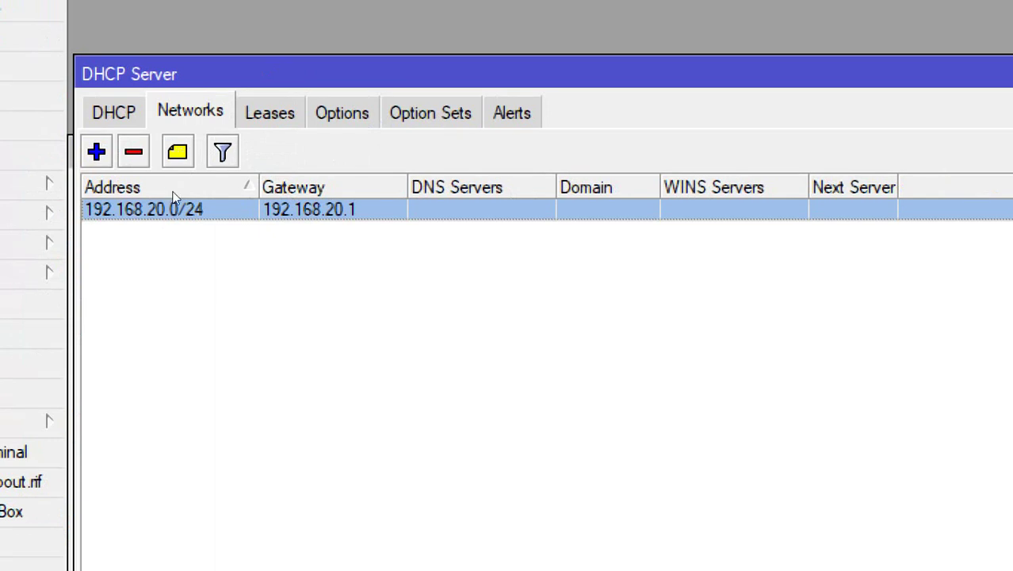
{"action": "right_click", "coordinate": [207, 204]}
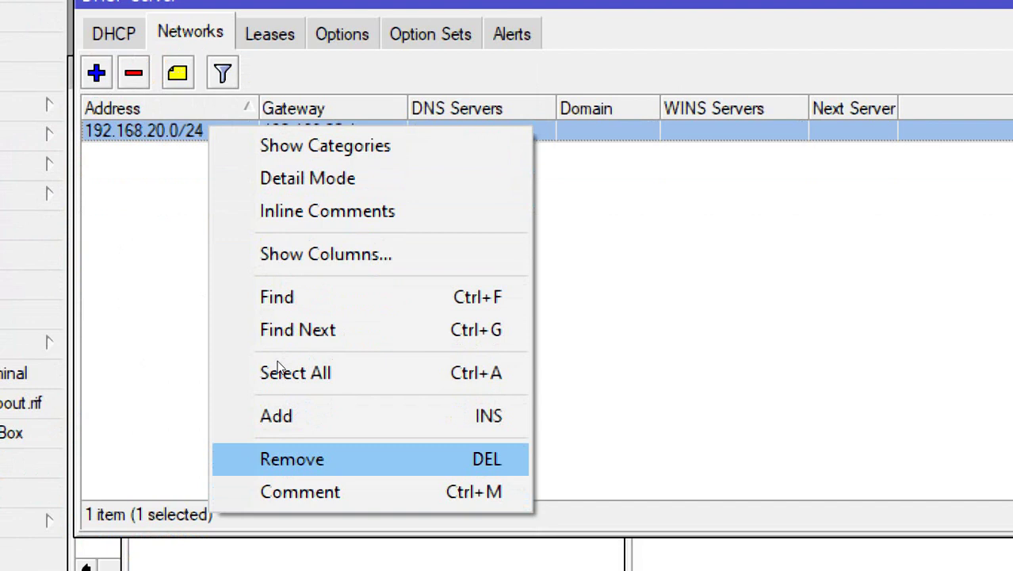
{"action": "left_click", "coordinate": [147, 255]}
{"action": "key", "text": "ctrl+a"}
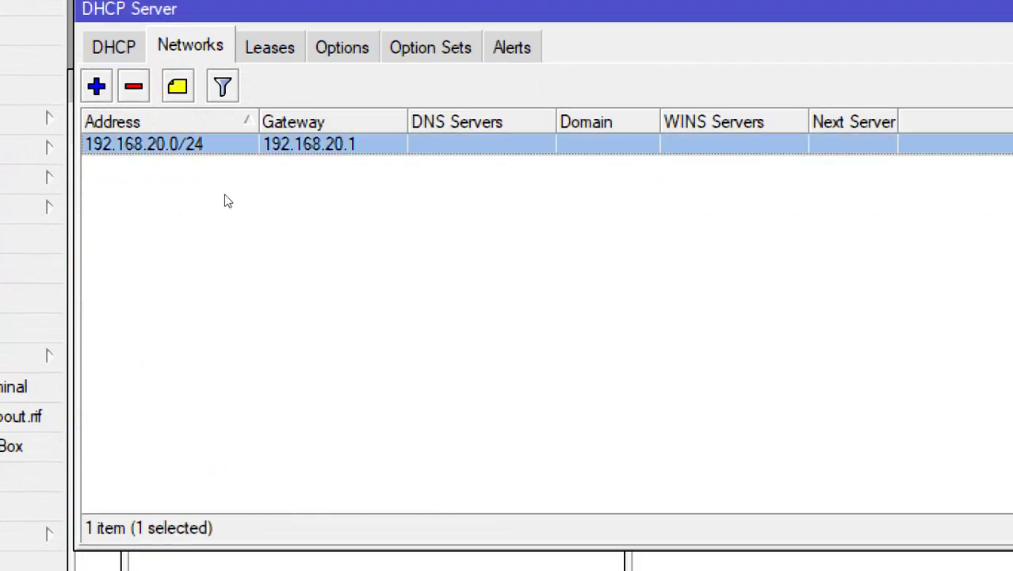
{"action": "right_click", "coordinate": [226, 204]}
{"action": "key", "text": "Up"}
{"action": "key", "text": "Up"}
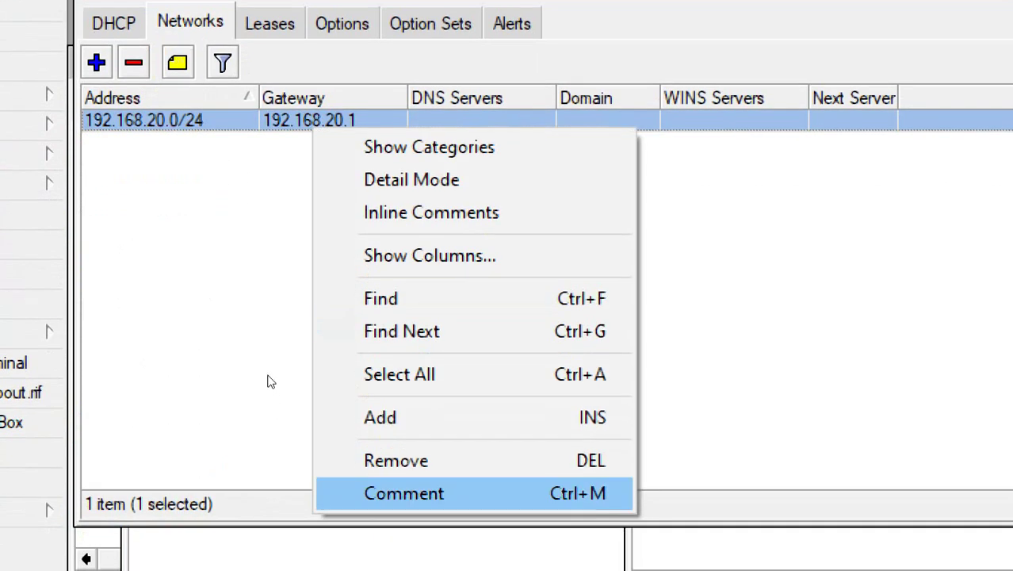
{"action": "key", "text": "Return"}
Step: Remove the existing dhcp1 server running on ether2
{"action": "left_click", "coordinate": [135, 24]}
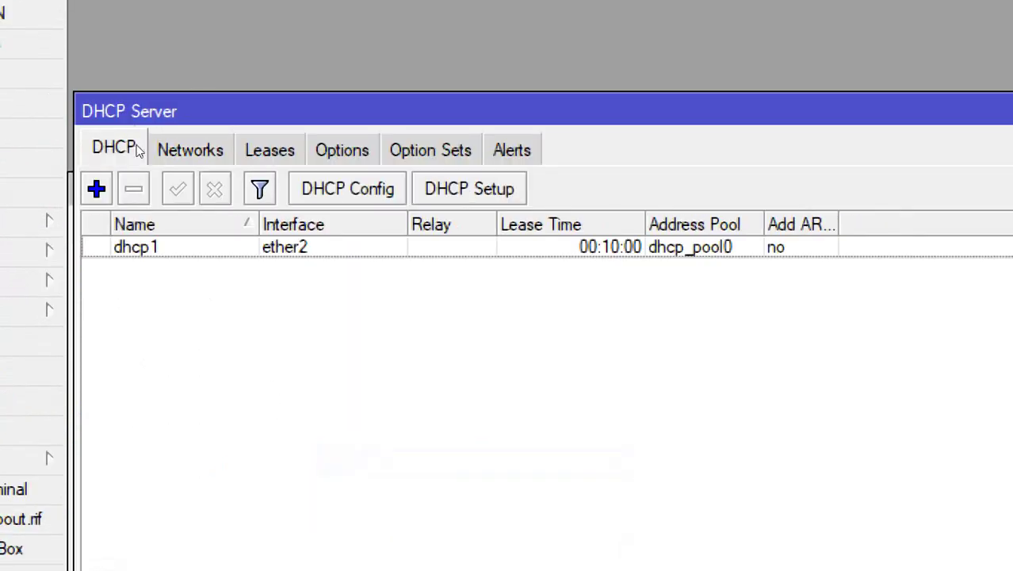
{"action": "right_click", "coordinate": [191, 247]}
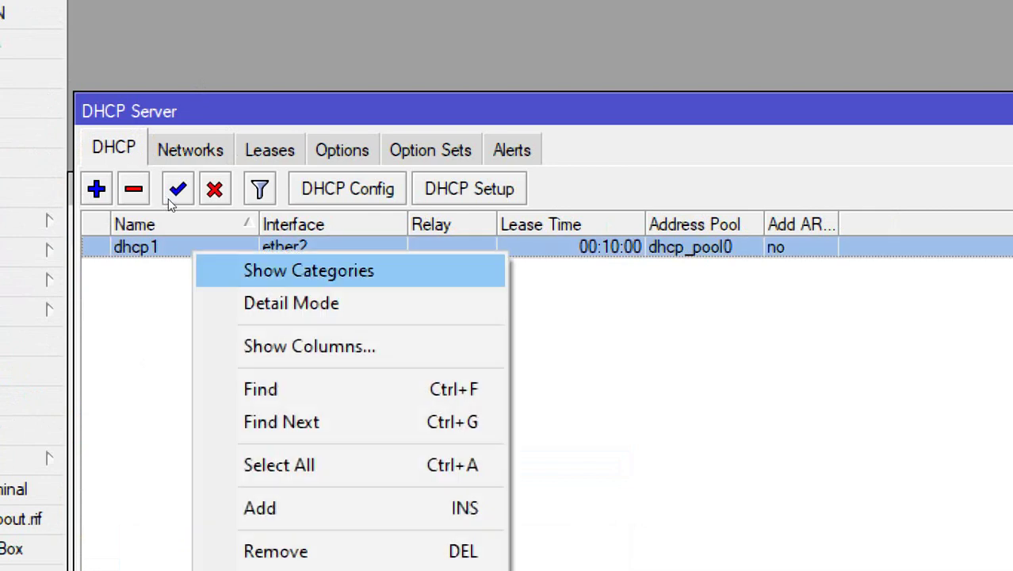
{"action": "key", "text": "Down"}
{"action": "key", "text": "Down"}
{"action": "key", "text": "Down"}
{"action": "key", "text": "Down"}
{"action": "key", "text": "Down"}
{"action": "key", "text": "Down"}
{"action": "key", "text": "Down"}
{"action": "key", "text": "Return"}
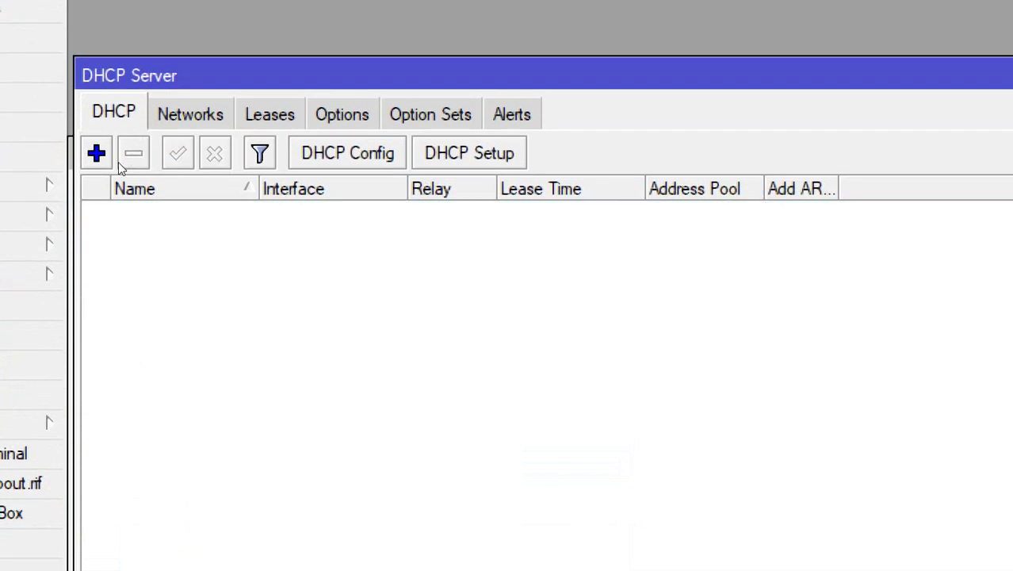
Step: Run a new DHCP setup on ether2 with address space 192.168.20.0/24, accepting the suggested gateway and address pool
{"action": "left_click", "coordinate": [109, 158]}
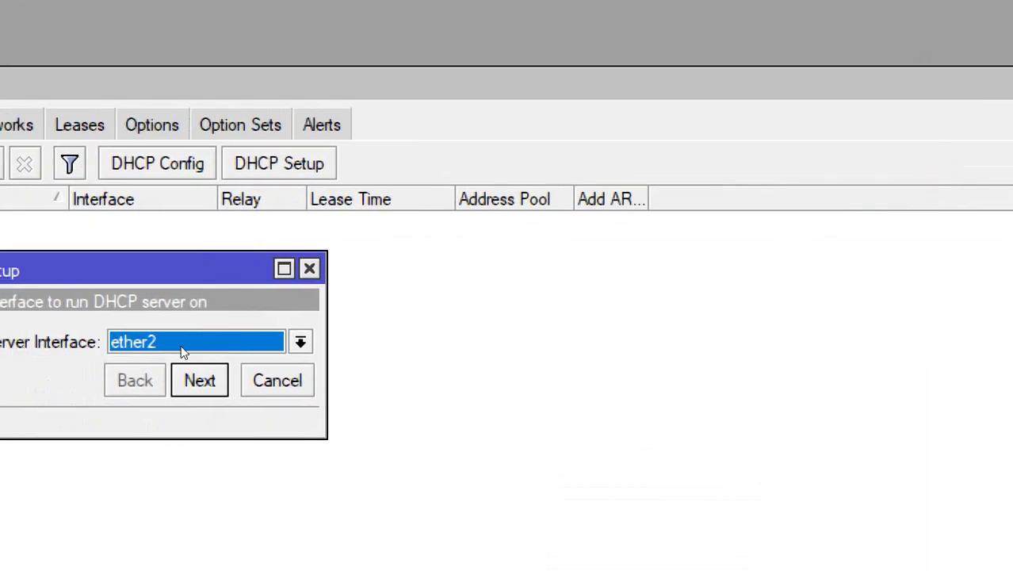
{"action": "key", "text": "Return"}
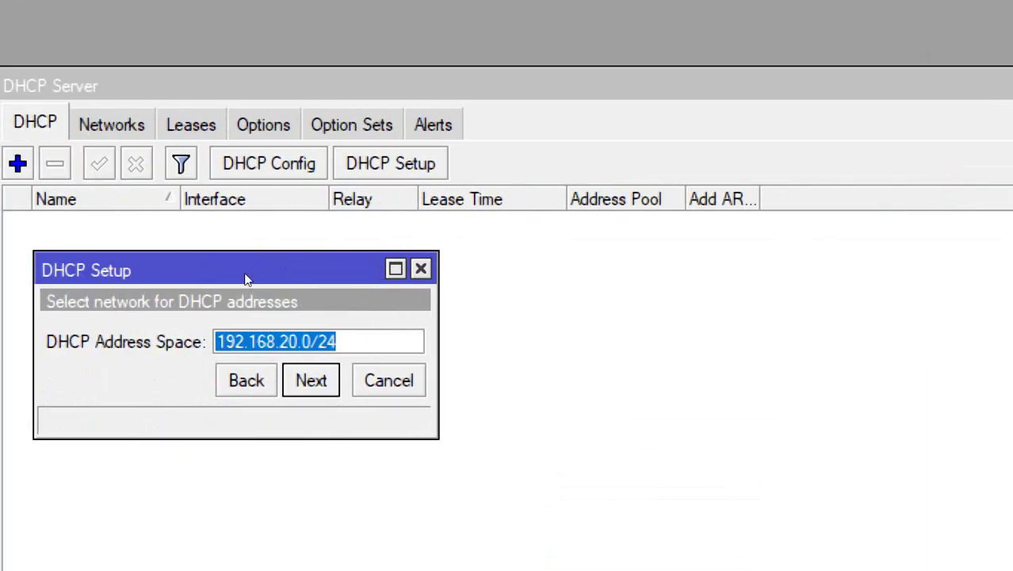
{"action": "key", "text": "Return"}
{"action": "key", "text": "Return"}
{"action": "key", "text": "Return"}
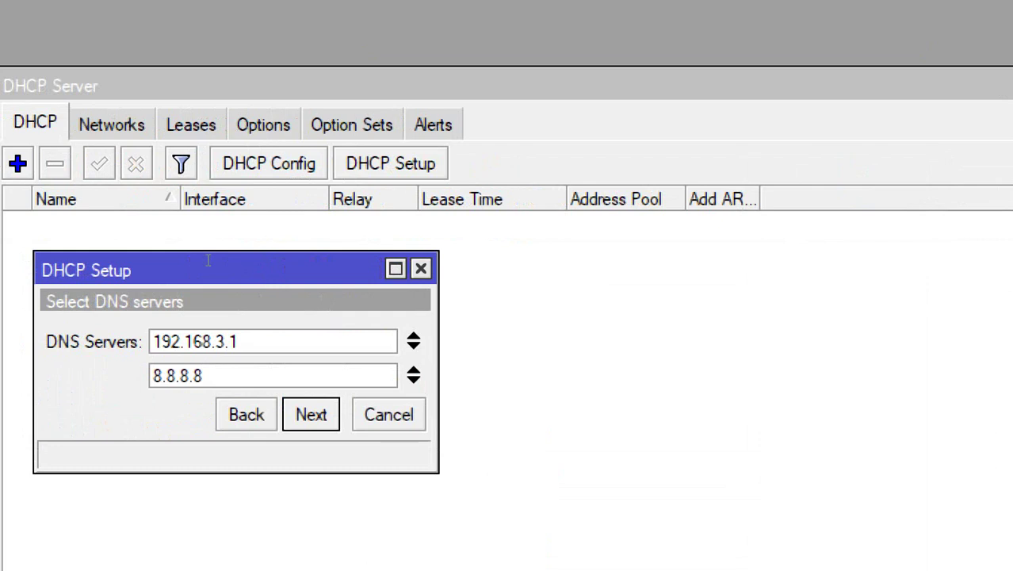
Step: Keep 192.168.3.1 and 8.8.8.8 as DNS servers, accept the 00:10:00 lease time and finish the DHCP setup
{"action": "left_click_drag", "start_coordinate": [268, 342], "coordinate": [179, 342]}
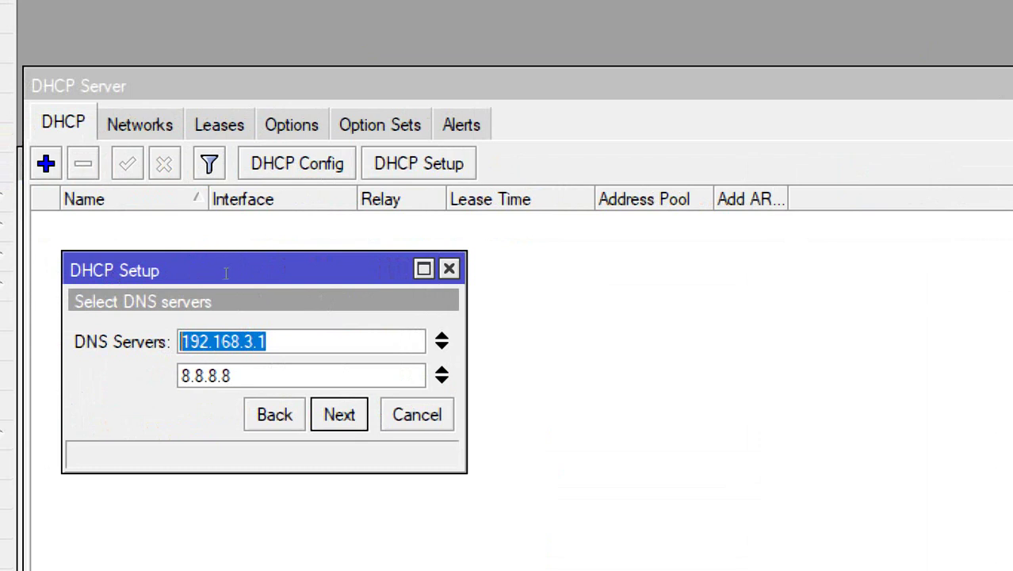
{"action": "key", "text": "Tab"}
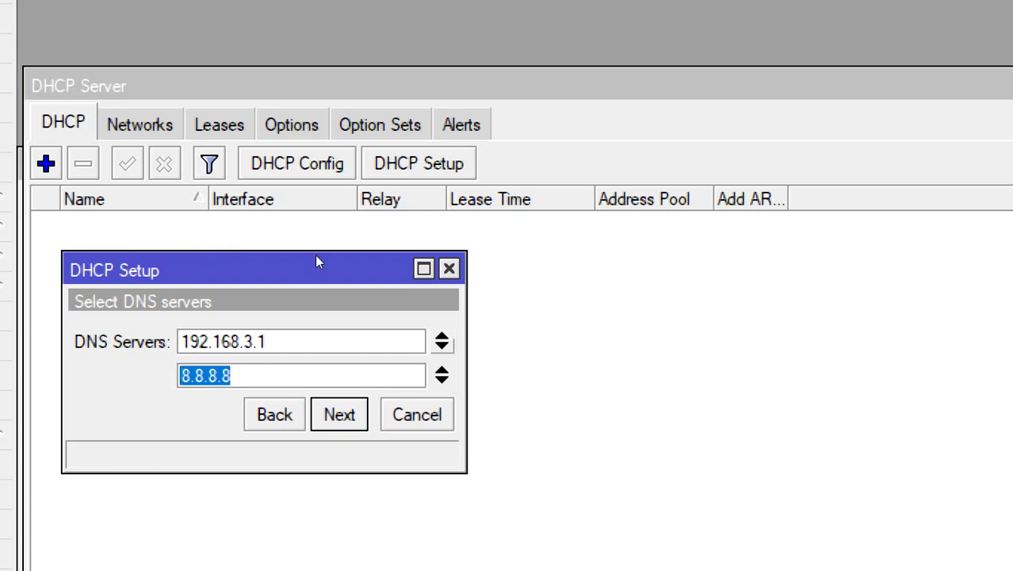
{"action": "key", "text": "Insert"}
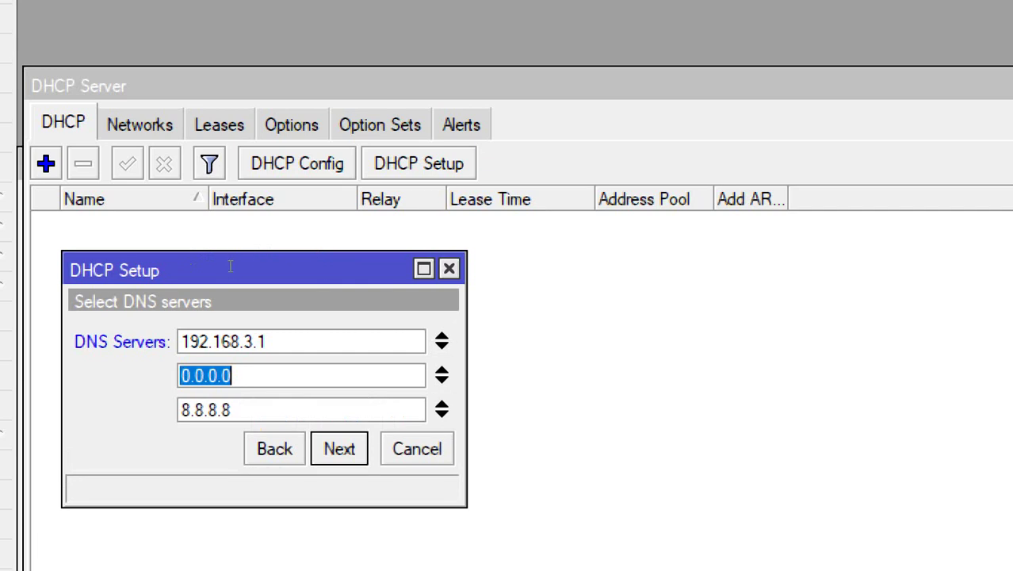
{"action": "key", "text": "shift+Tab"}
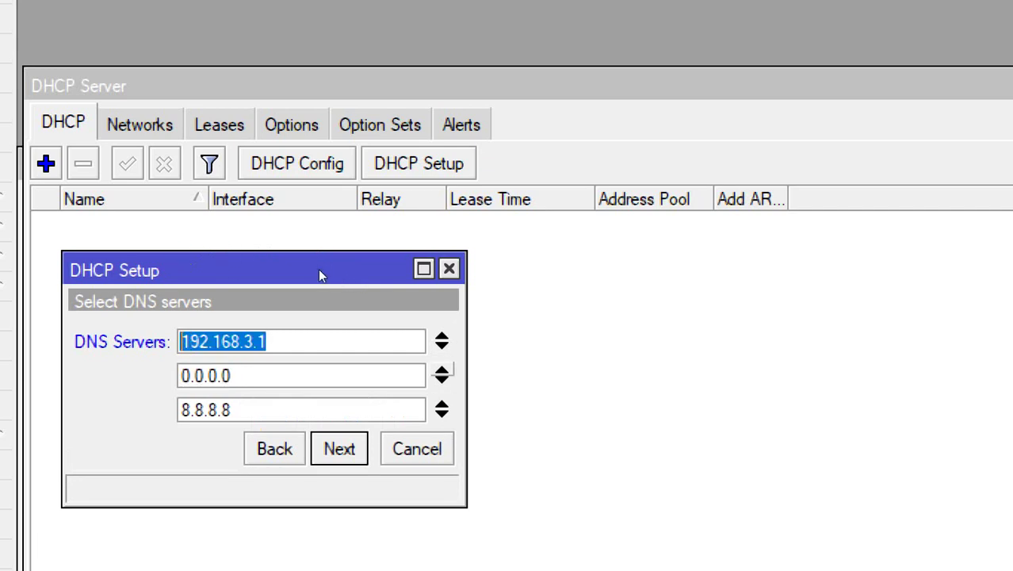
{"action": "left_click", "coordinate": [441, 381]}
{"action": "key", "text": "Return"}
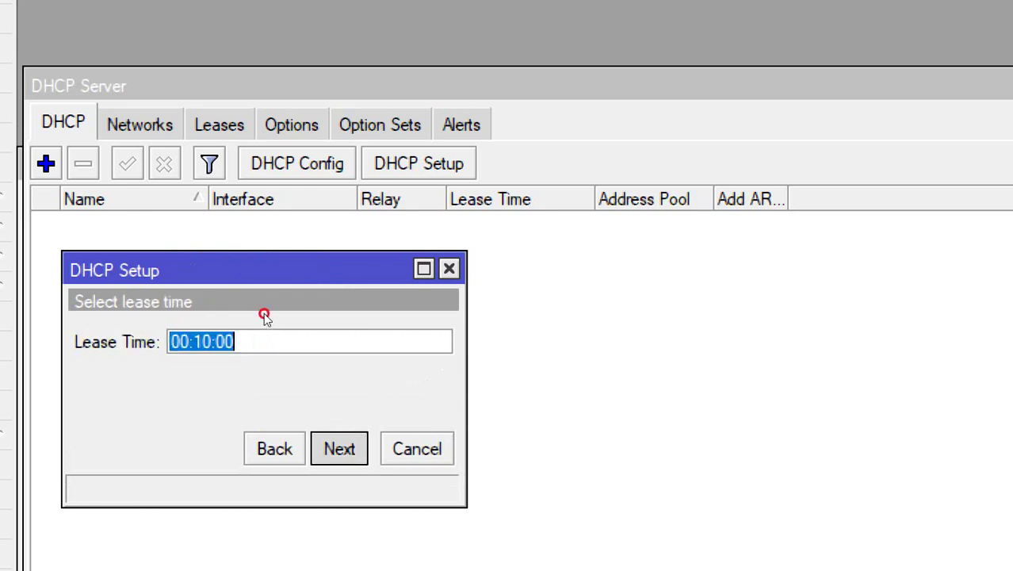
{"action": "key", "text": "Return"}
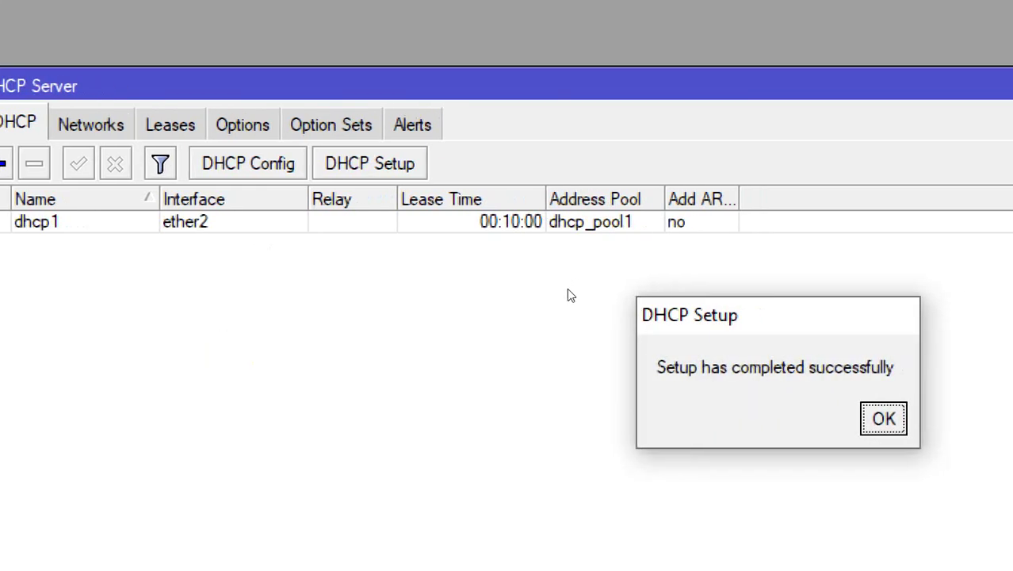
{"action": "key", "text": "Return"}
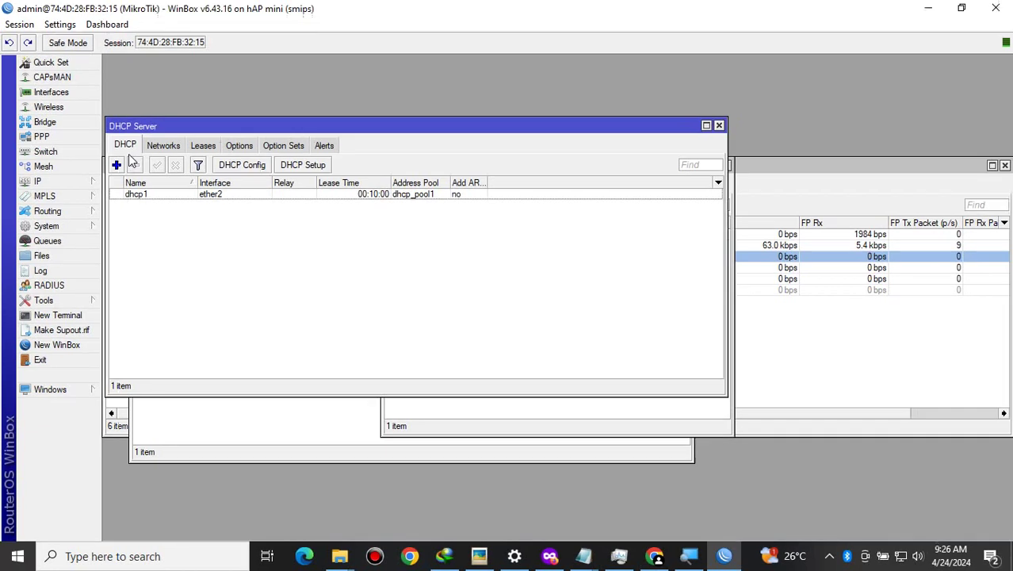
Step: Open the Windows Network Connections (ncpa.cpl) and examine the Ethernet adapter's IPv4 address, gateway and DNS details
{"action": "key", "text": "super+r"}
{"action": "type", "text": "nc"}
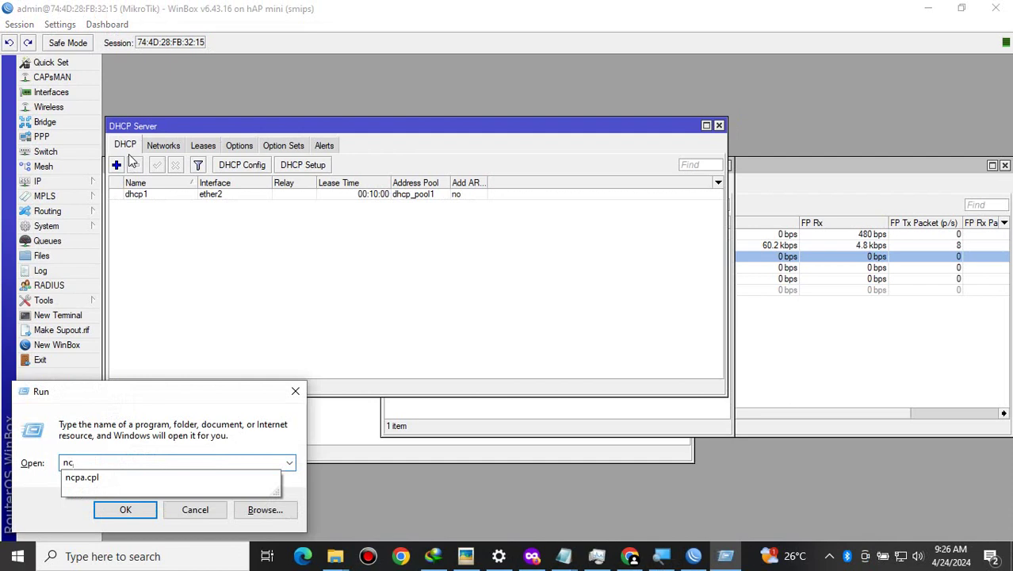
{"action": "key", "text": "Down"}
{"action": "key", "text": "Return"}
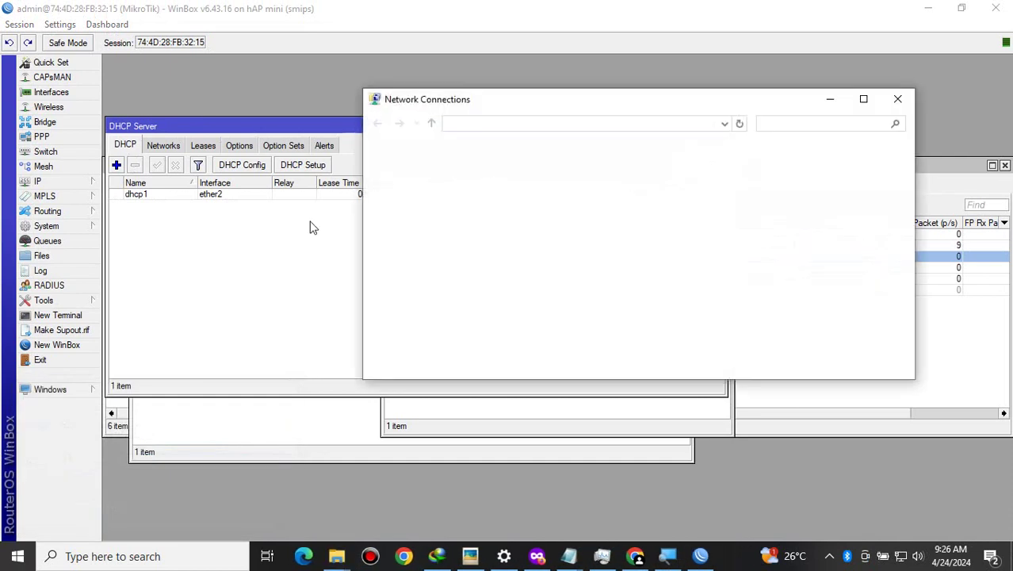
{"action": "double_click", "coordinate": [657, 203]}
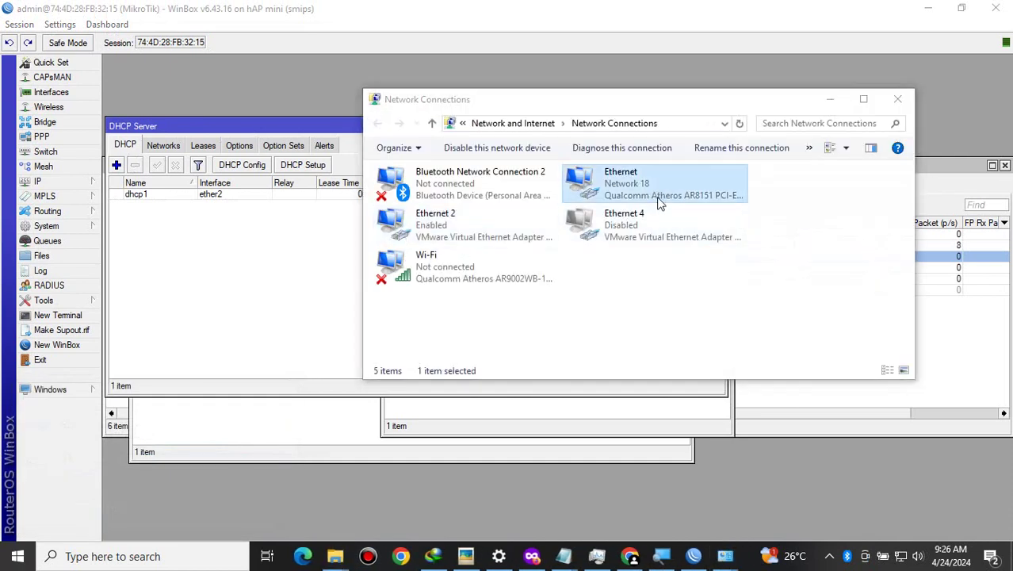
{"action": "key", "text": "alt+e"}
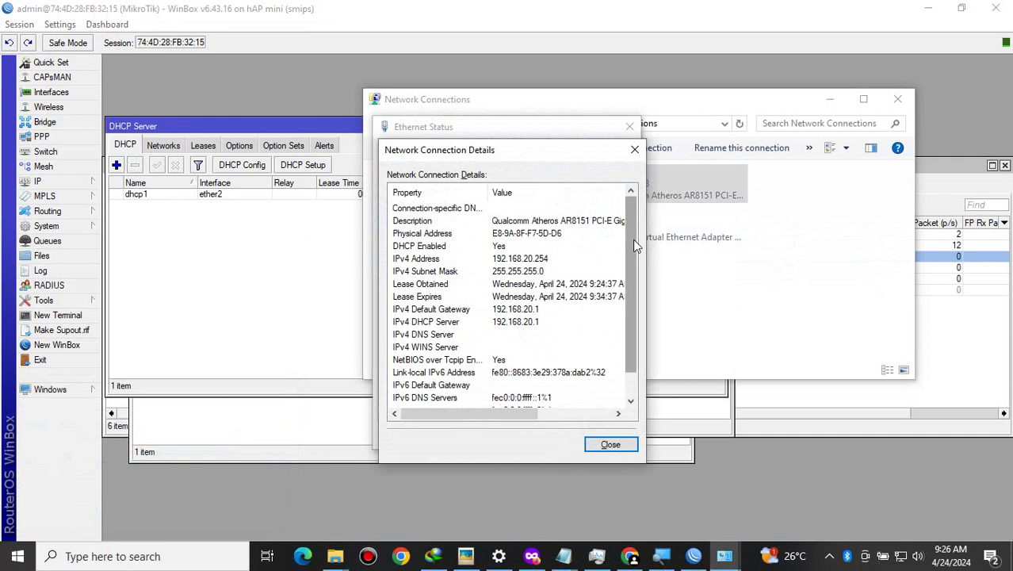
{"action": "left_click_drag", "start_coordinate": [628, 243], "coordinate": [629, 264]}
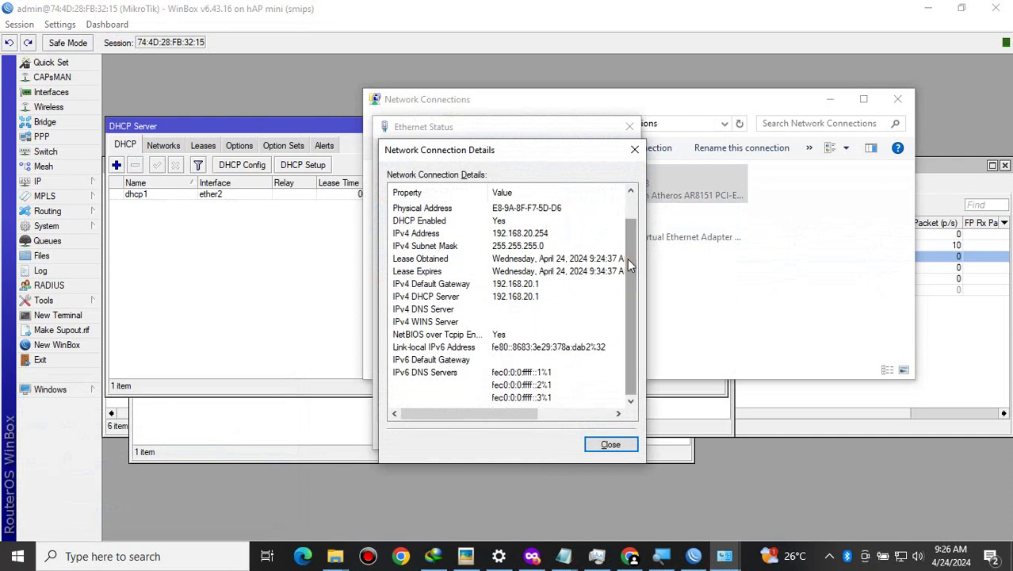
{"action": "left_click", "coordinate": [634, 157]}
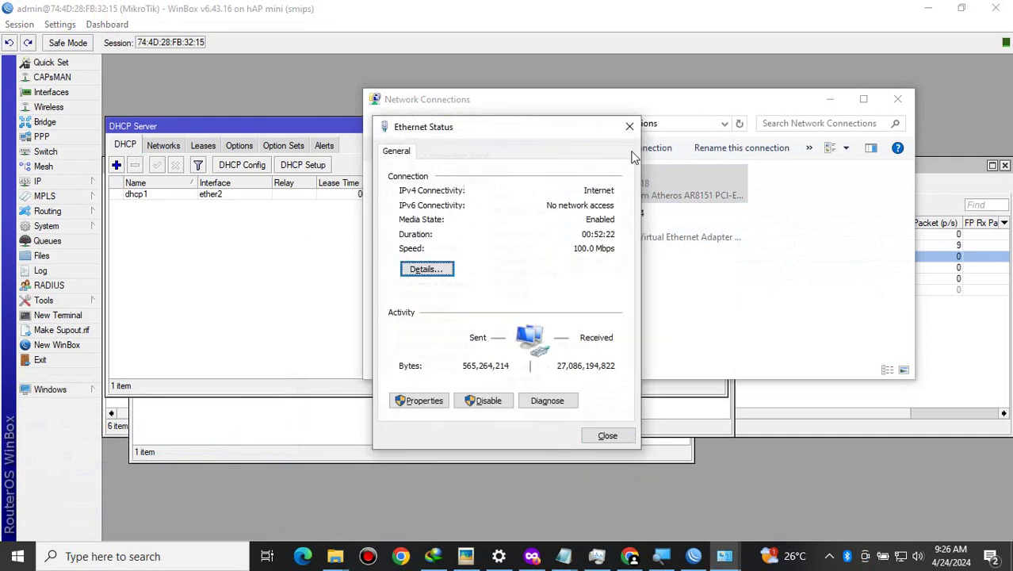
{"action": "left_click", "coordinate": [628, 127]}
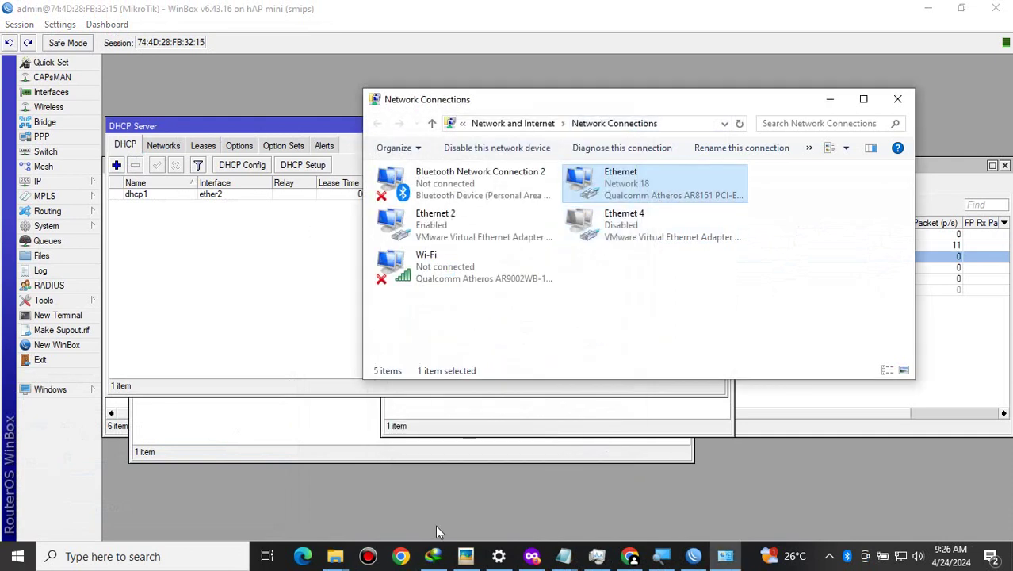
Step: Switch to Chrome with the first profile and search for "asdf" to test internet access
{"action": "left_click", "coordinate": [400, 556]}
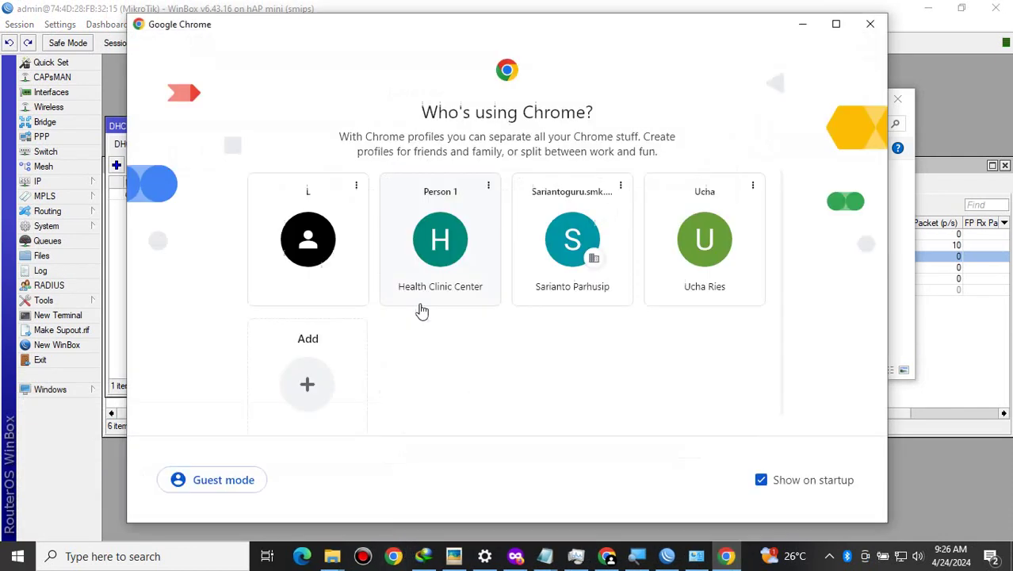
{"action": "left_click", "coordinate": [333, 252]}
{"action": "type", "text": "asdf"}
{"action": "key", "text": "Return"}
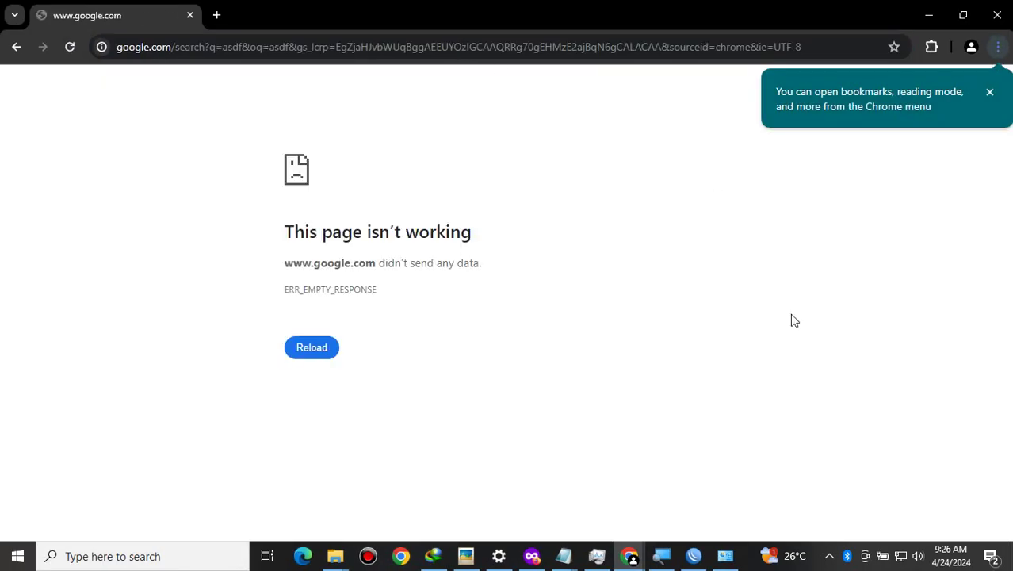
Step: Return to Network Connections and recheck the Ethernet adapter's status and connection details
{"action": "key", "text": "alt+Tab"}
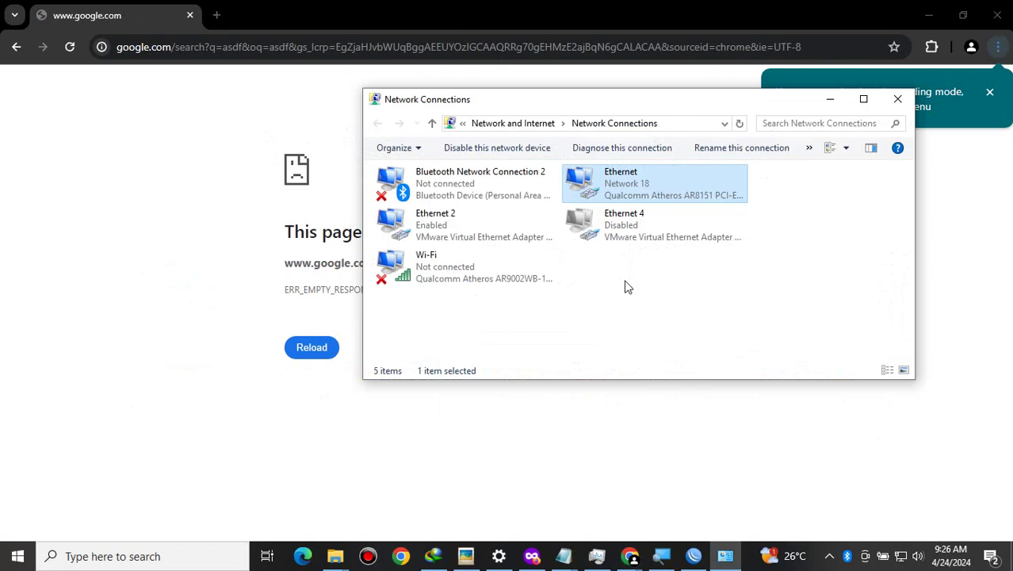
{"action": "double_click", "coordinate": [668, 193]}
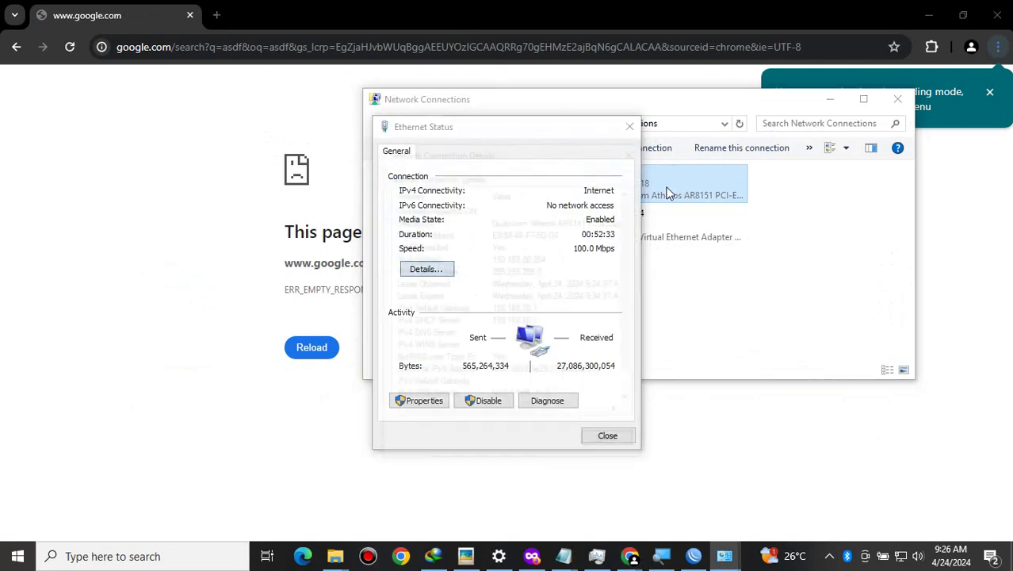
{"action": "key", "text": "Return"}
{"action": "left_click", "coordinate": [540, 335]}
{"action": "key", "text": "Escape"}
{"action": "key", "text": "Escape"}
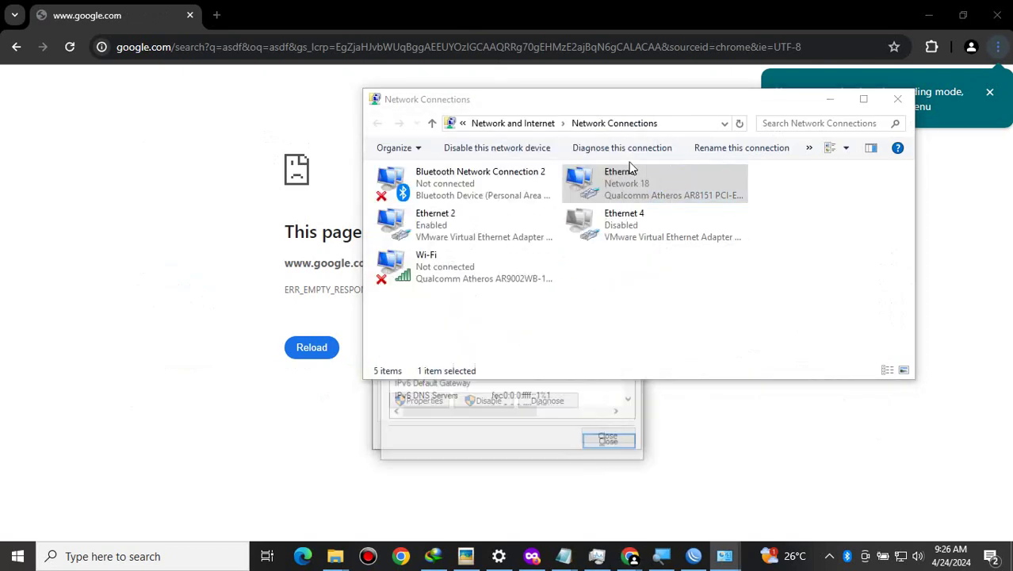
{"action": "right_click", "coordinate": [639, 176]}
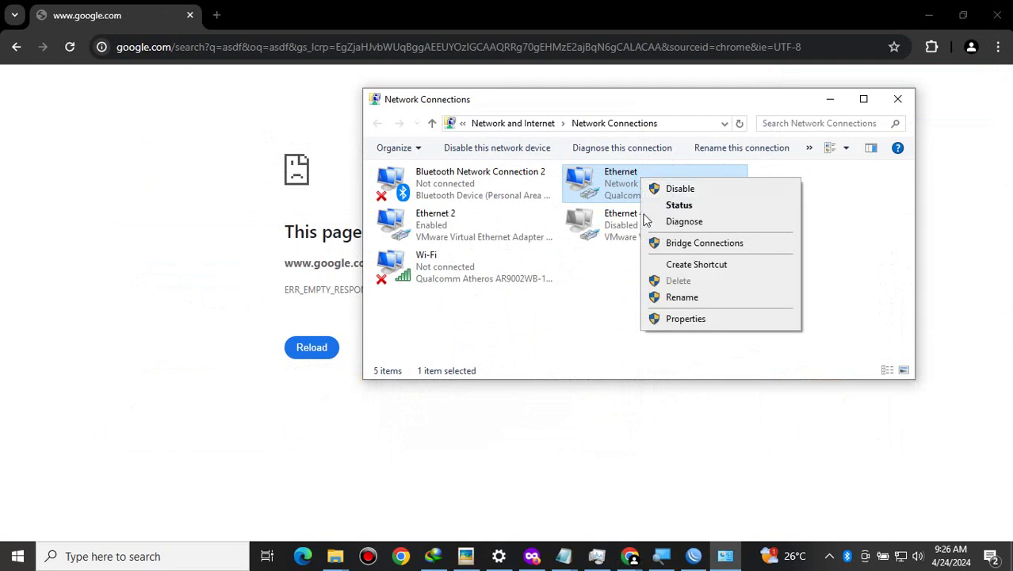
Step: Switch to WinBox and ping 8.8.8.8 from a new router terminal
{"action": "key", "text": "alt+Tab"}
{"action": "key", "text": "alt+Tab"}
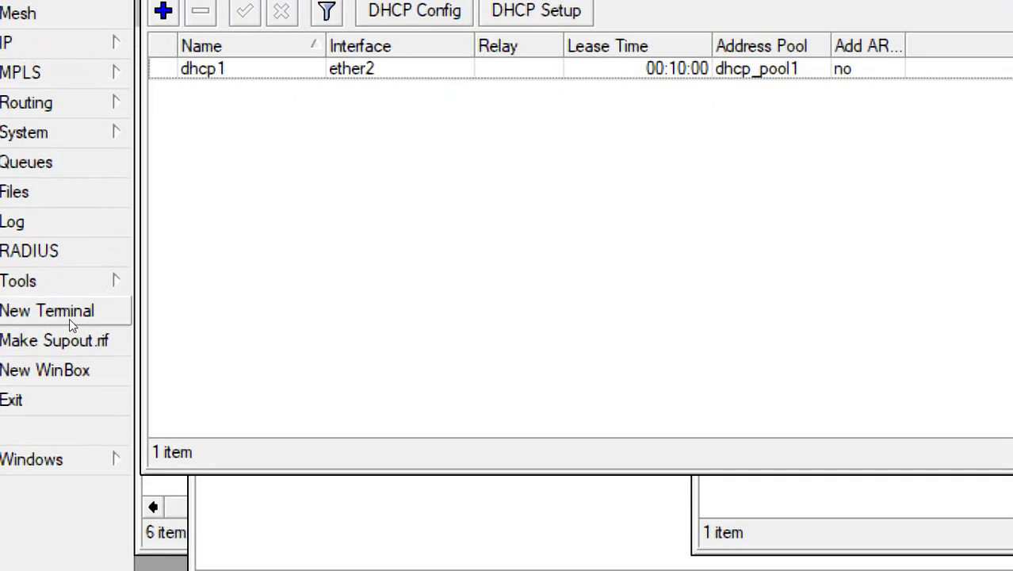
{"action": "left_click", "coordinate": [69, 319]}
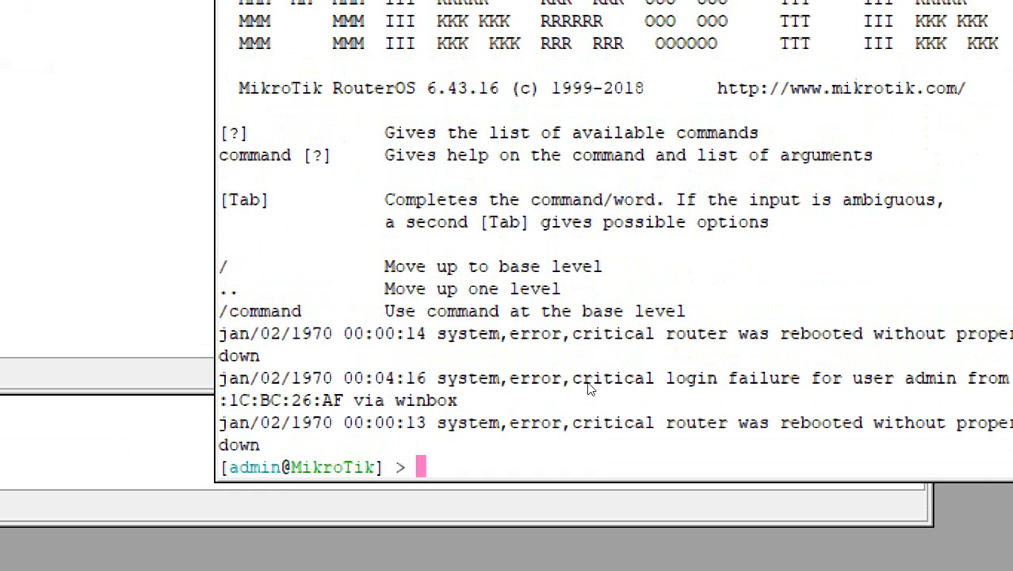
{"action": "type", "text": "ping 8.8.8."}
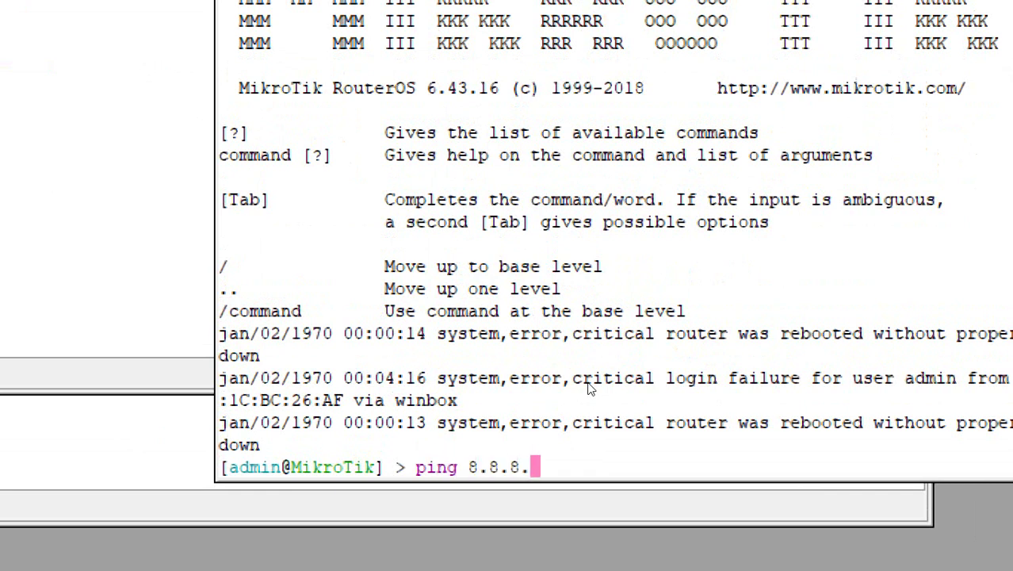
{"action": "type", "text": "8"}
{"action": "key", "text": "Return"}
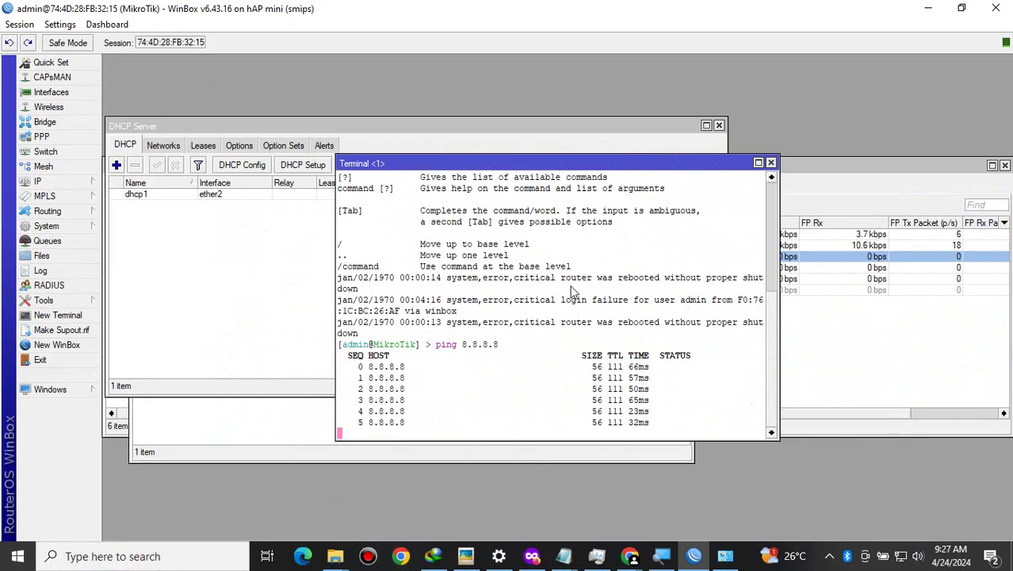
Step: Return to Windows Network Connections and check the Ethernet adapter's IPv4 address, gateway and DNS server details
{"action": "key", "text": "alt+Tab"}
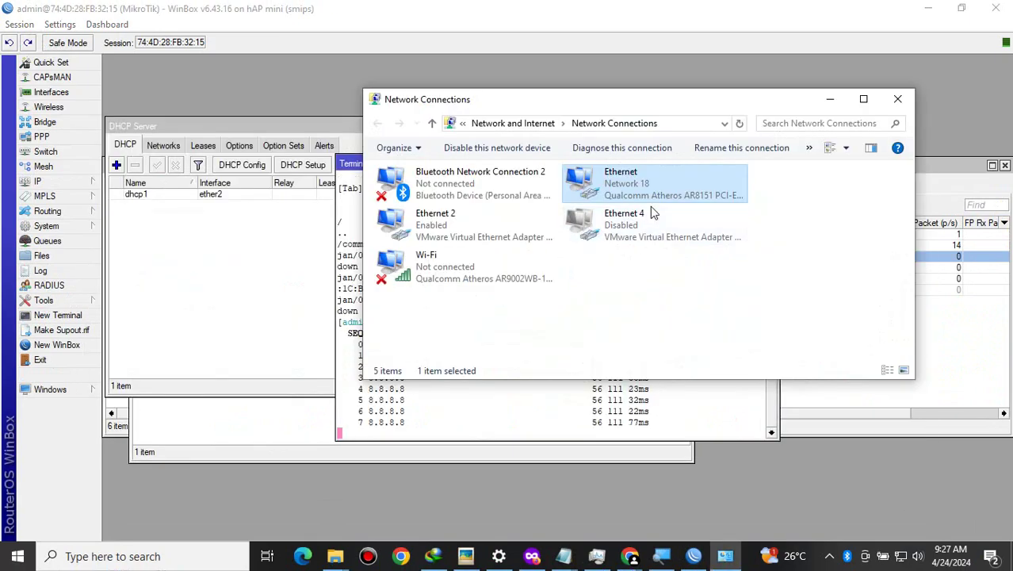
{"action": "double_click", "coordinate": [657, 199]}
{"action": "key", "text": "alt+e"}
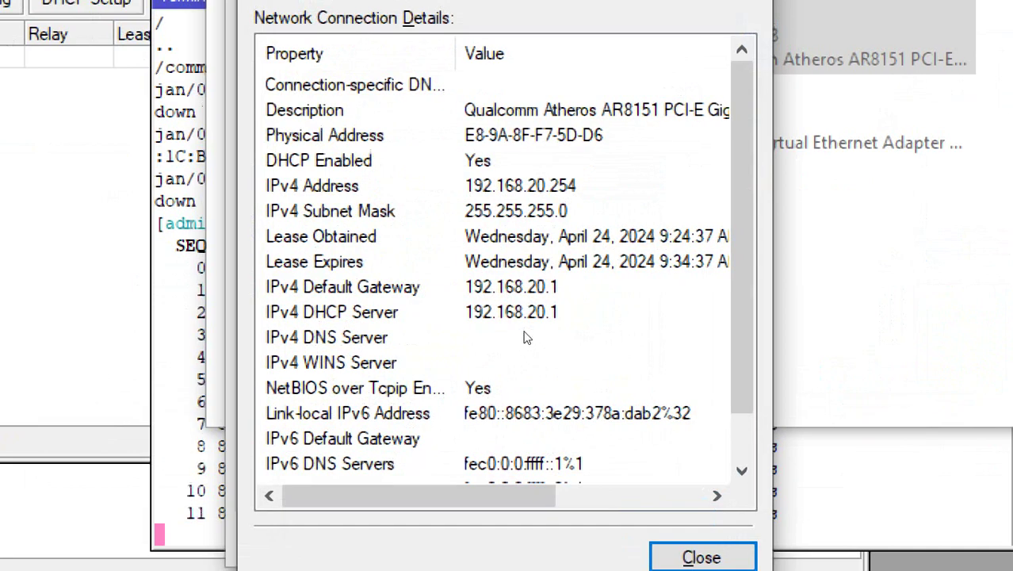
{"action": "key", "text": "Escape"}
{"action": "key", "text": "Escape"}
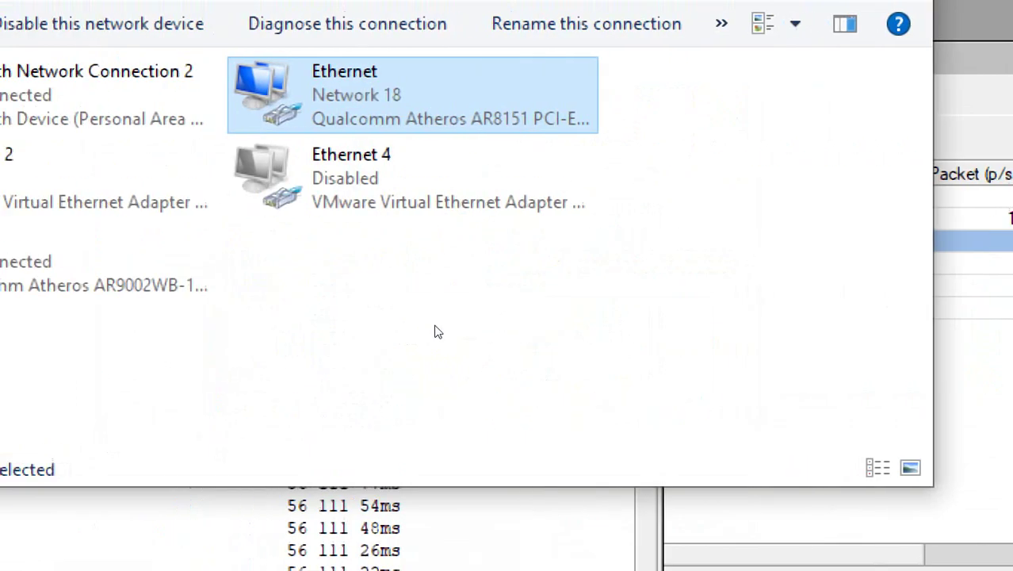
Step: Disable the Ethernet network adapter
{"action": "key", "text": "shift+F10"}
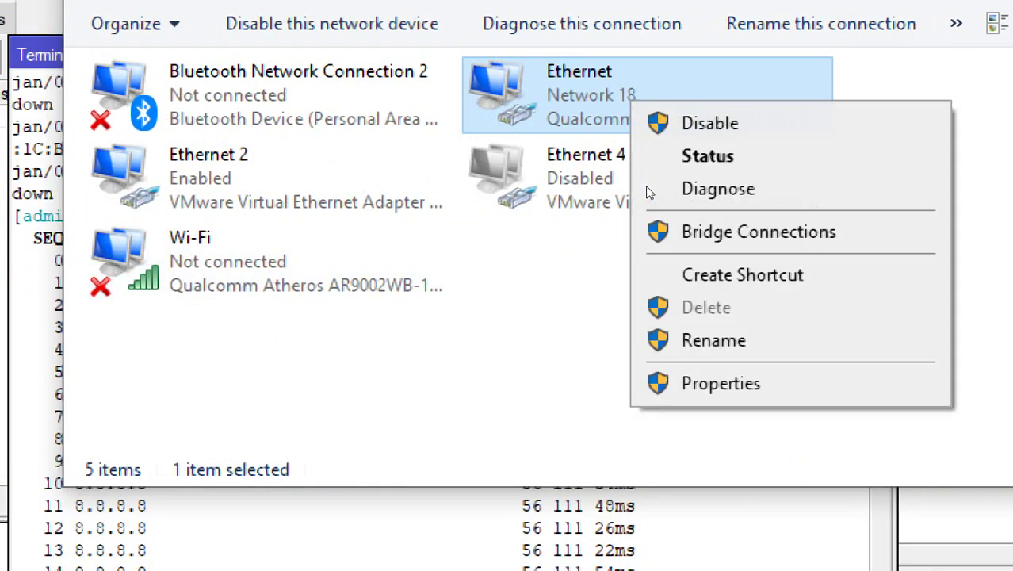
{"action": "key", "text": "Down"}
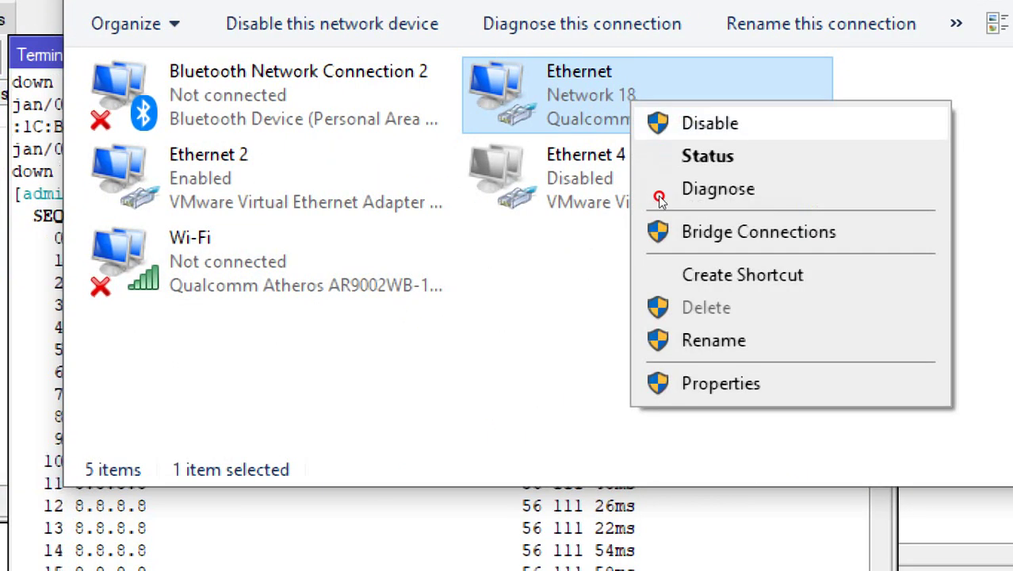
{"action": "key", "text": "Return"}
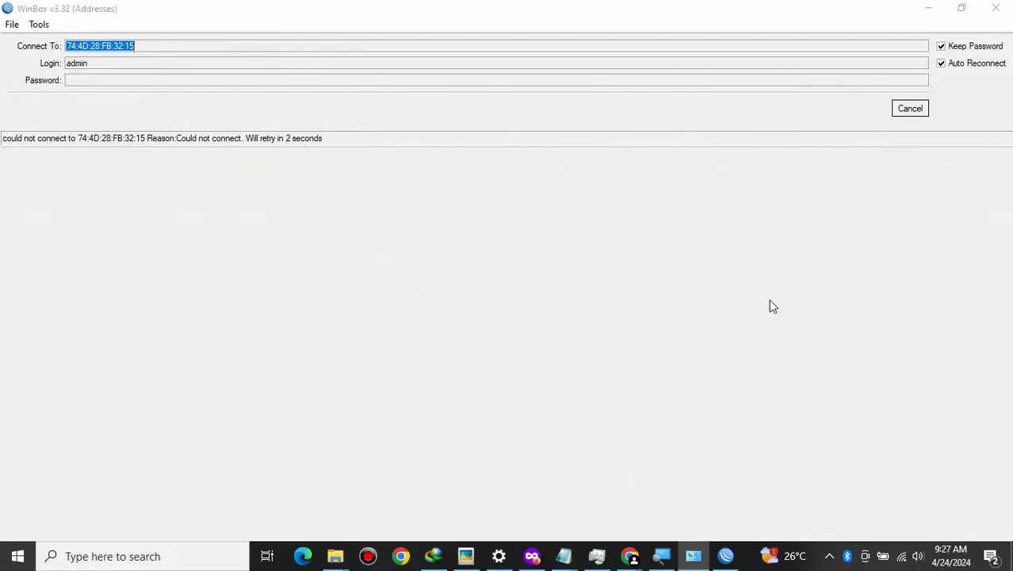
Step: Bring up Network Connections (ncpa.cpl) again and re-enable the Ethernet adapter
{"action": "key", "text": "alt+Tab"}
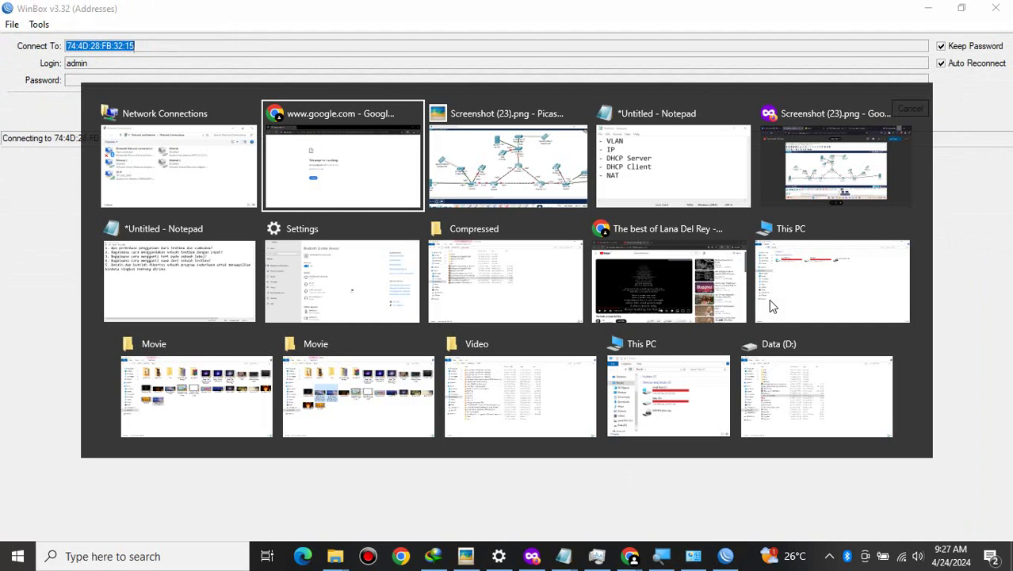
{"action": "key", "text": "alt+Tab"}
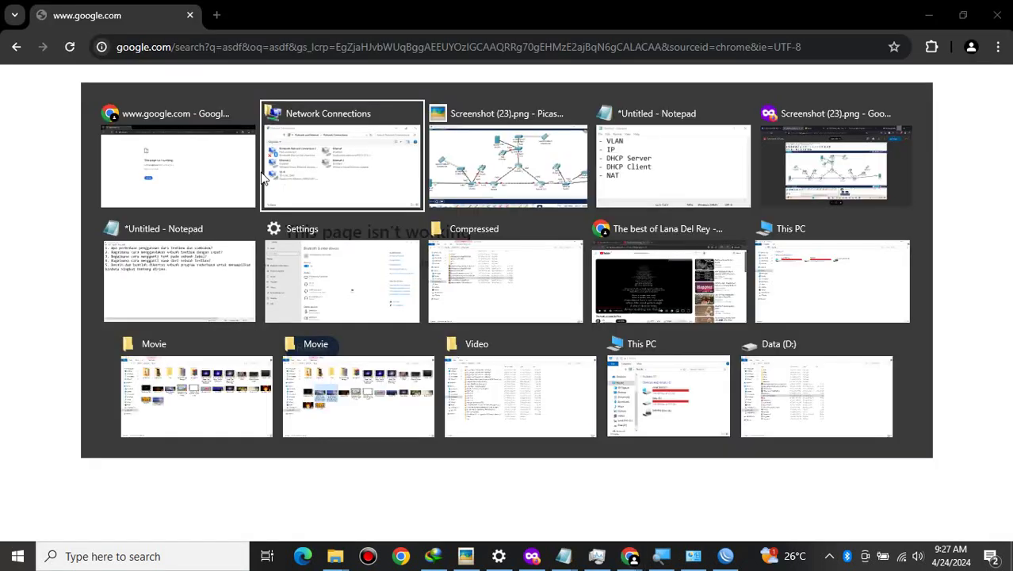
{"action": "key", "text": "super+r"}
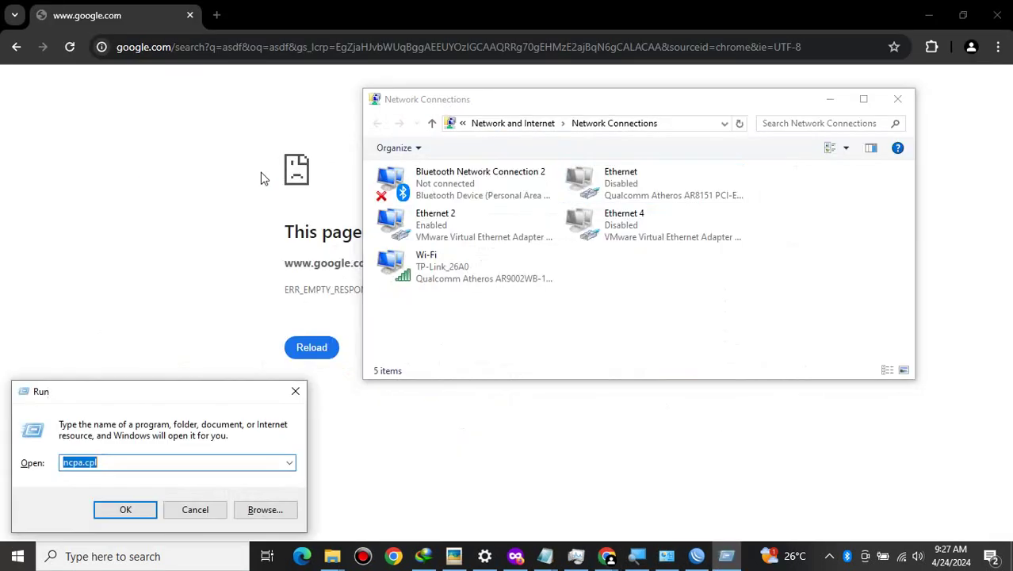
{"action": "key", "text": "Return"}
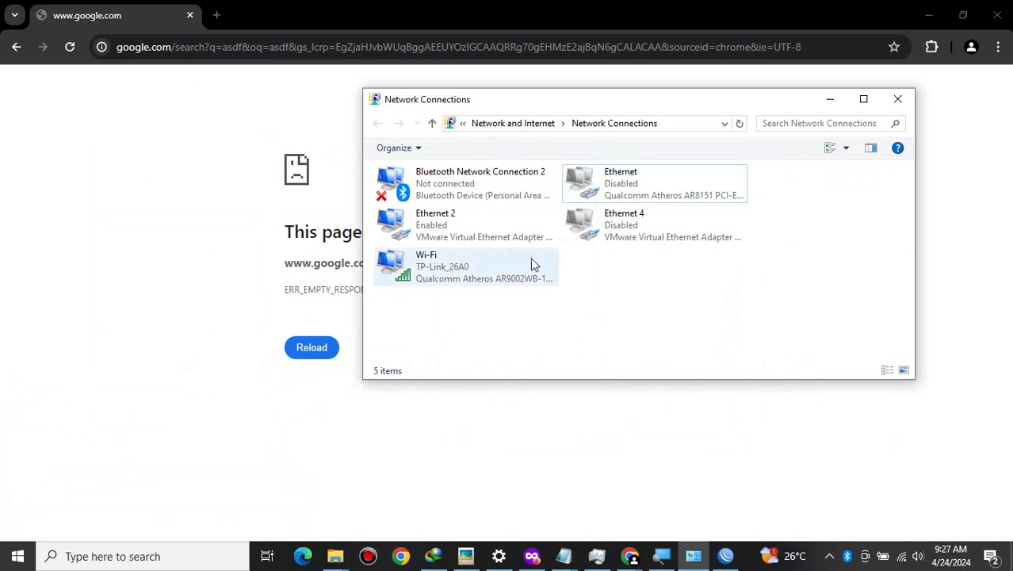
{"action": "double_click", "coordinate": [655, 195]}
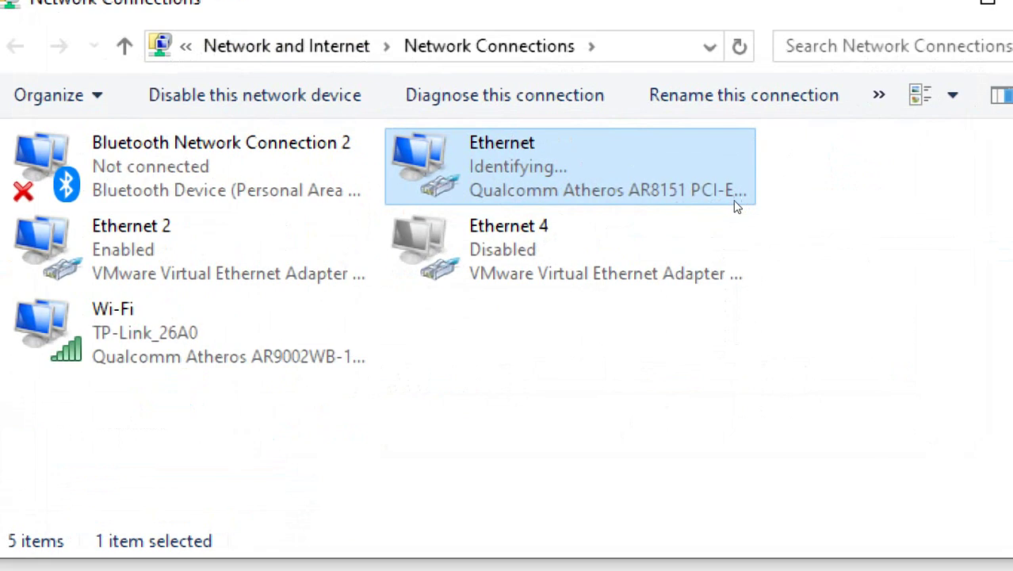
Step: Examine the re-enabled Ethernet adapter's connection details for its IPv4 address, gateway and DNS servers
{"action": "double_click", "coordinate": [646, 187]}
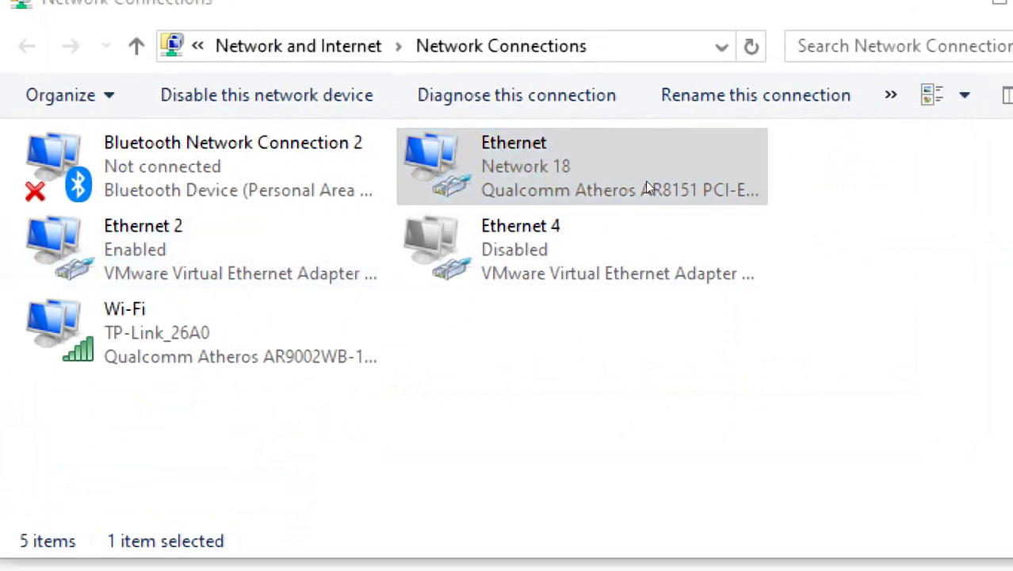
{"action": "key", "text": "alt+d"}
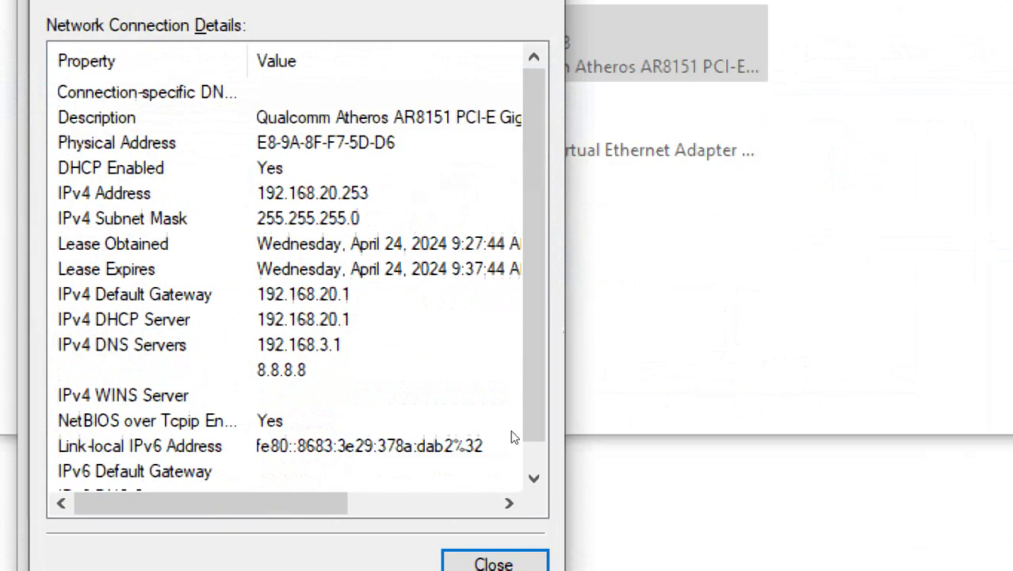
{"action": "key", "text": "Escape"}
{"action": "key", "text": "Escape"}
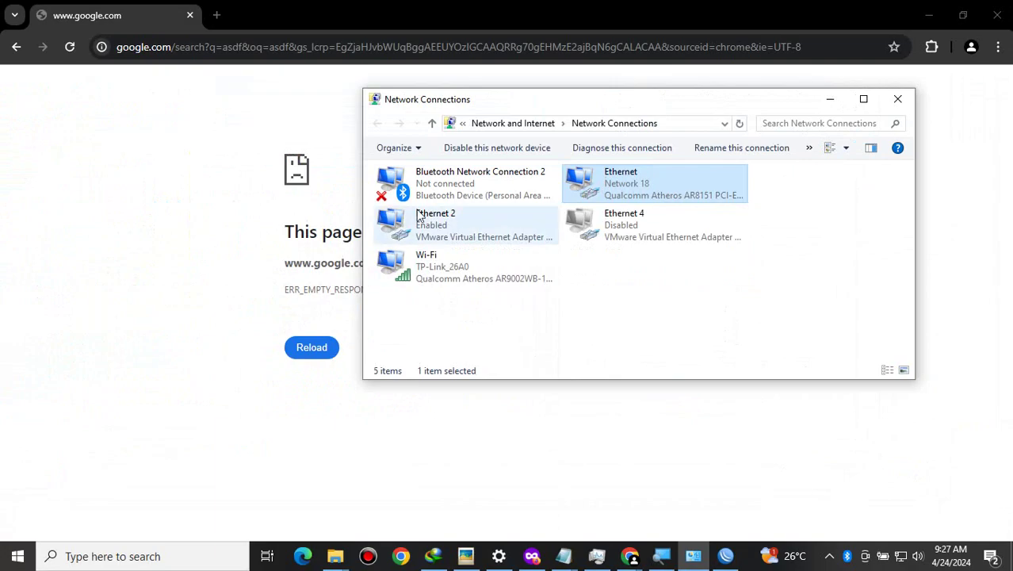
Step: Reload the "asdf" Google search in Chrome to test internet access, minimize it and bring the network topology image forward
{"action": "left_click", "coordinate": [72, 49]}
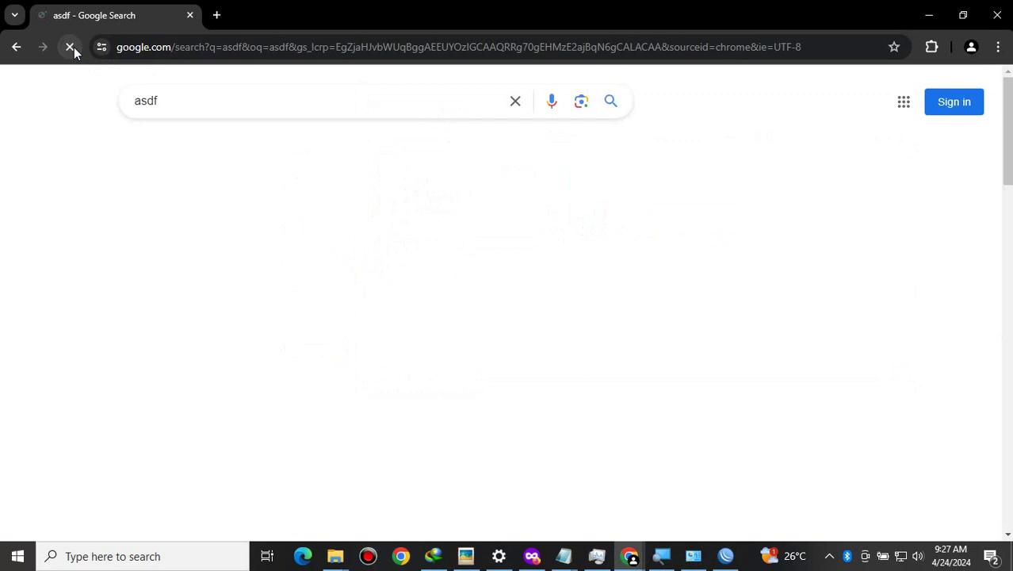
{"action": "left_click", "coordinate": [929, 15]}
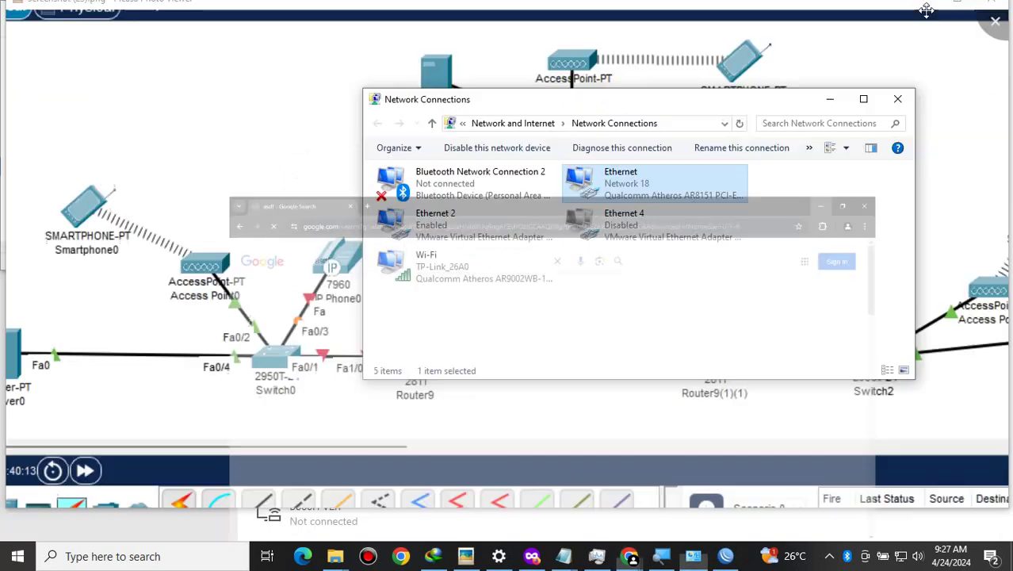
{"action": "left_click", "coordinate": [286, 242]}
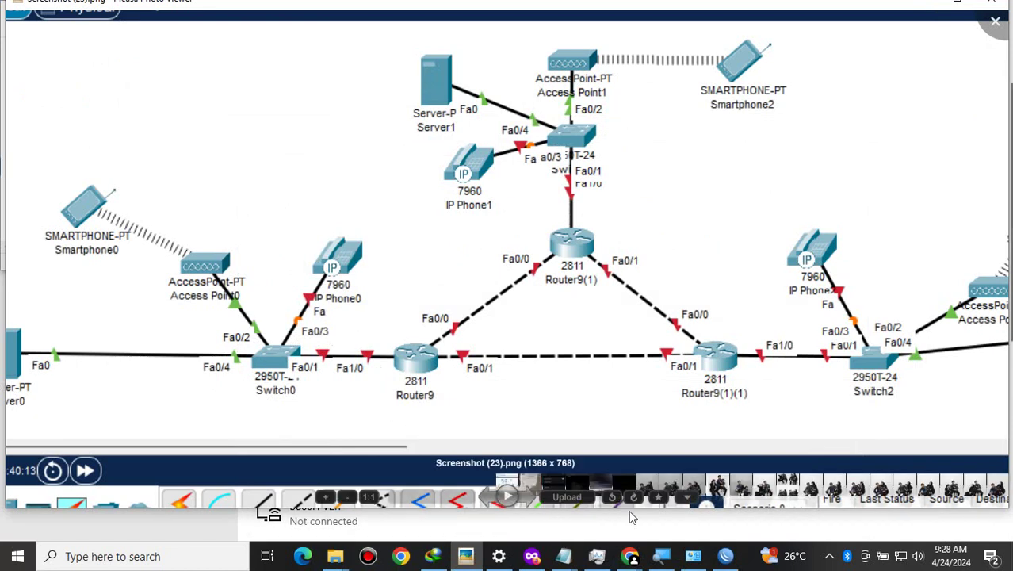
Step: Switch to WinBox and review the DHCP server list, the firewall NAT rules and the interface list
{"action": "left_click", "coordinate": [725, 556]}
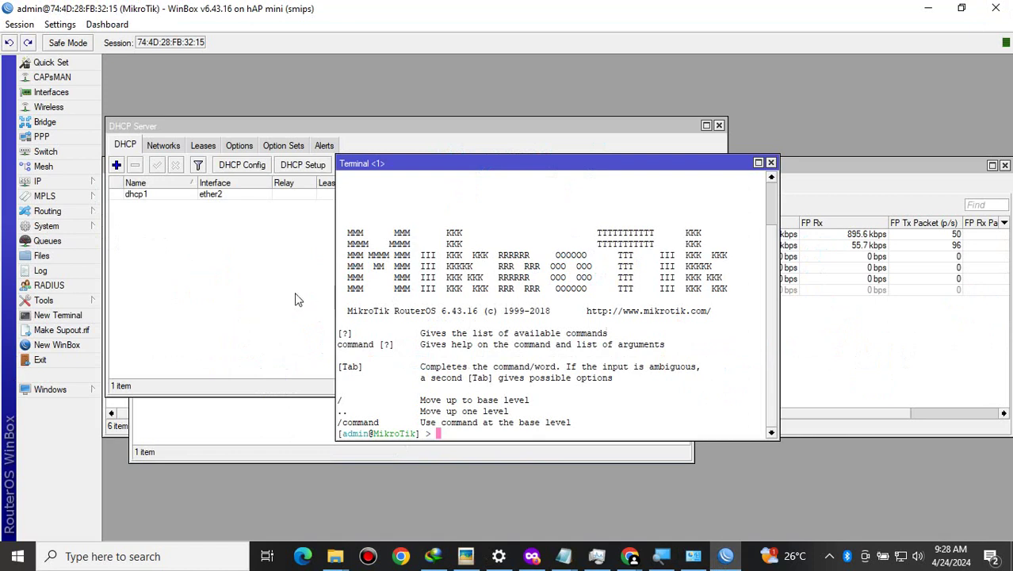
{"action": "left_click", "coordinate": [250, 278]}
{"action": "left_click", "coordinate": [321, 441]}
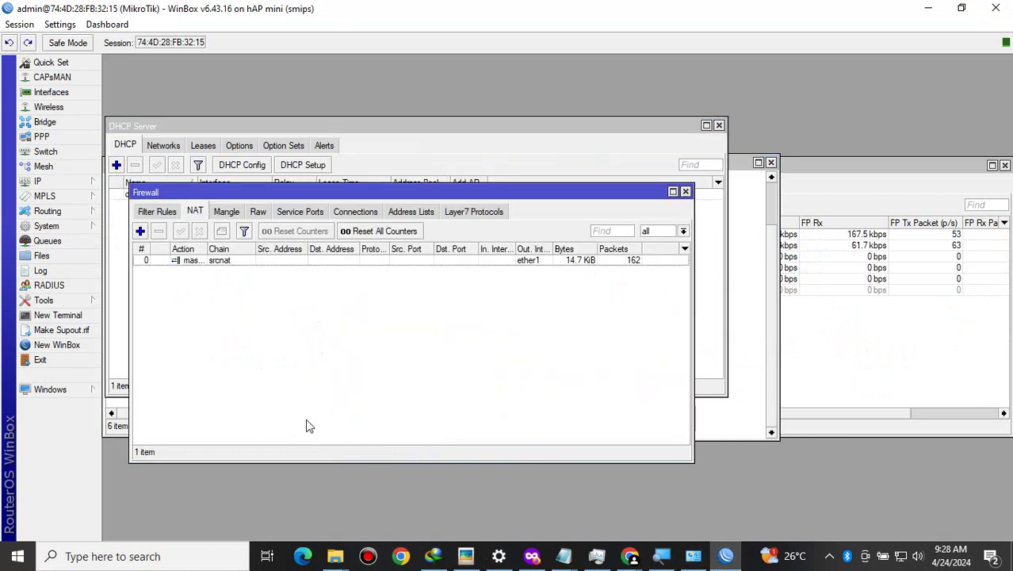
{"action": "left_click", "coordinate": [123, 432]}
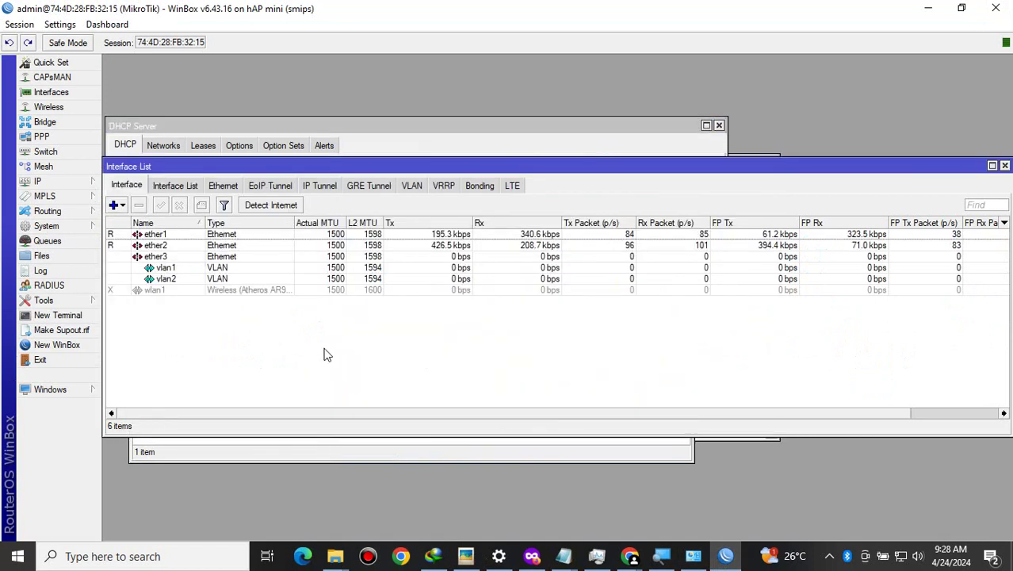